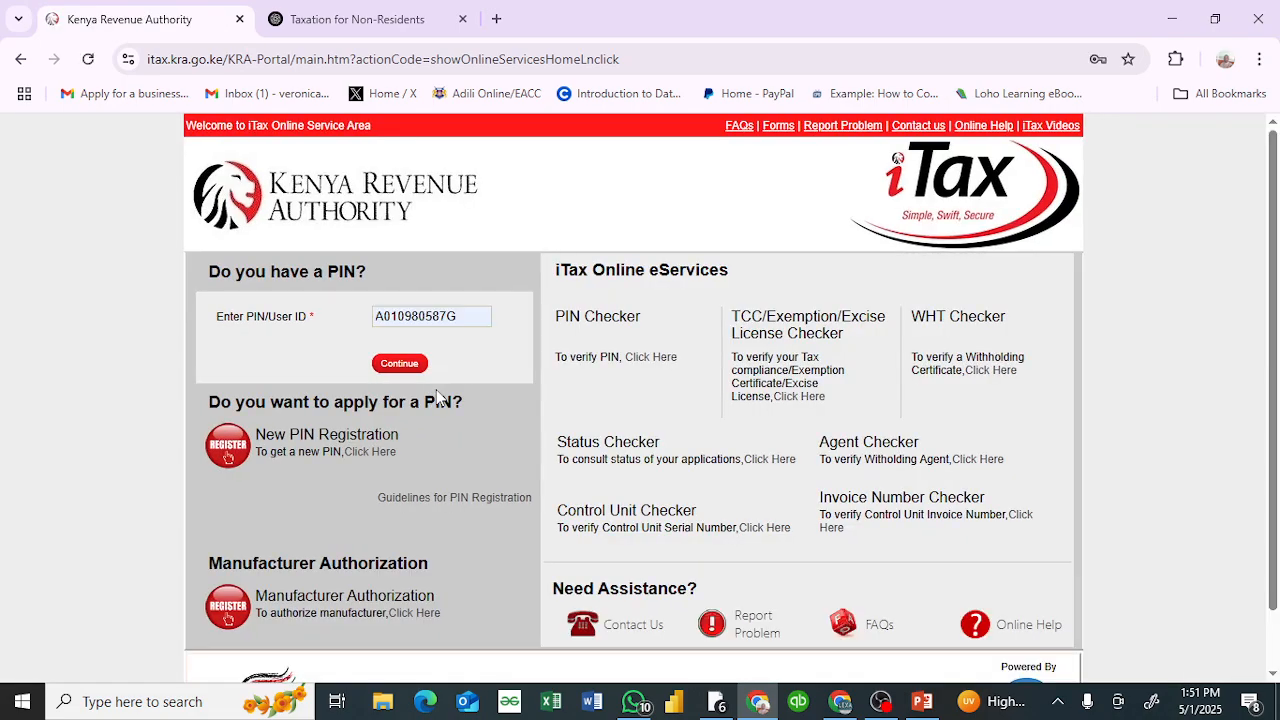
Step: Log in to the iTax portal with the prefilled taxpayer PIN and password, and answer the arithmetic security stamp
click(399, 364)
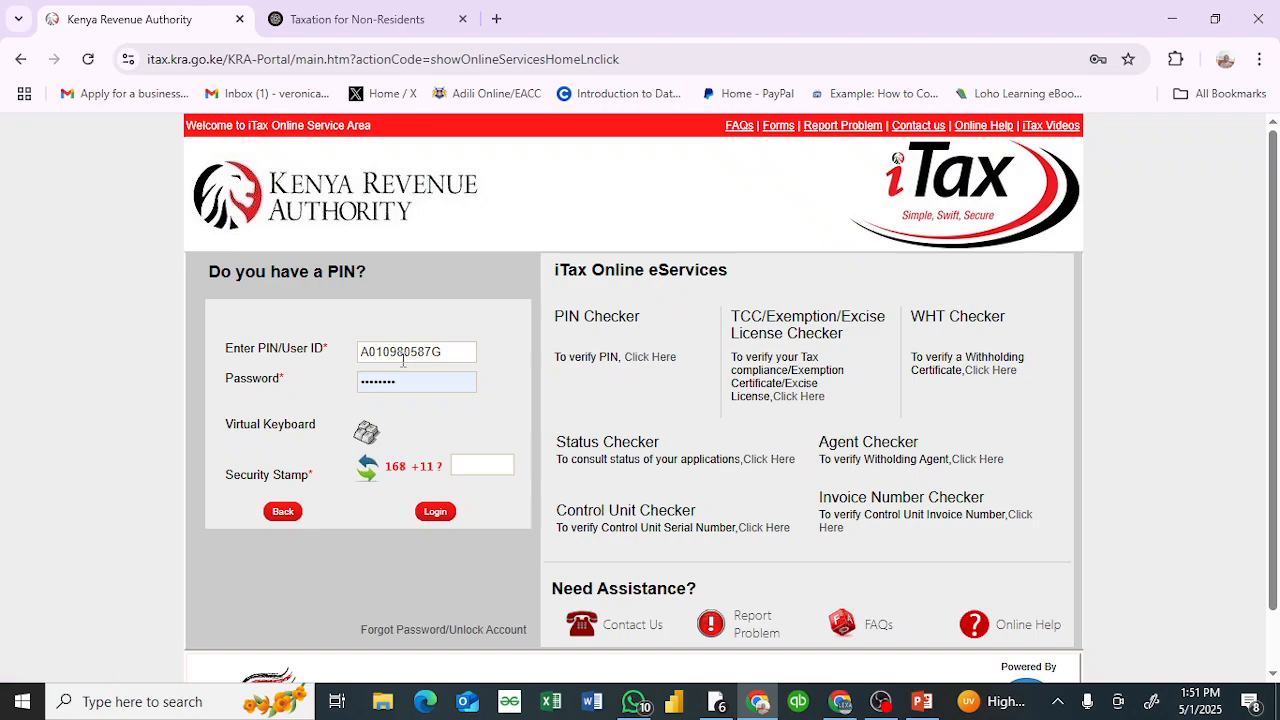
click(471, 458)
text(179)
click(444, 517)
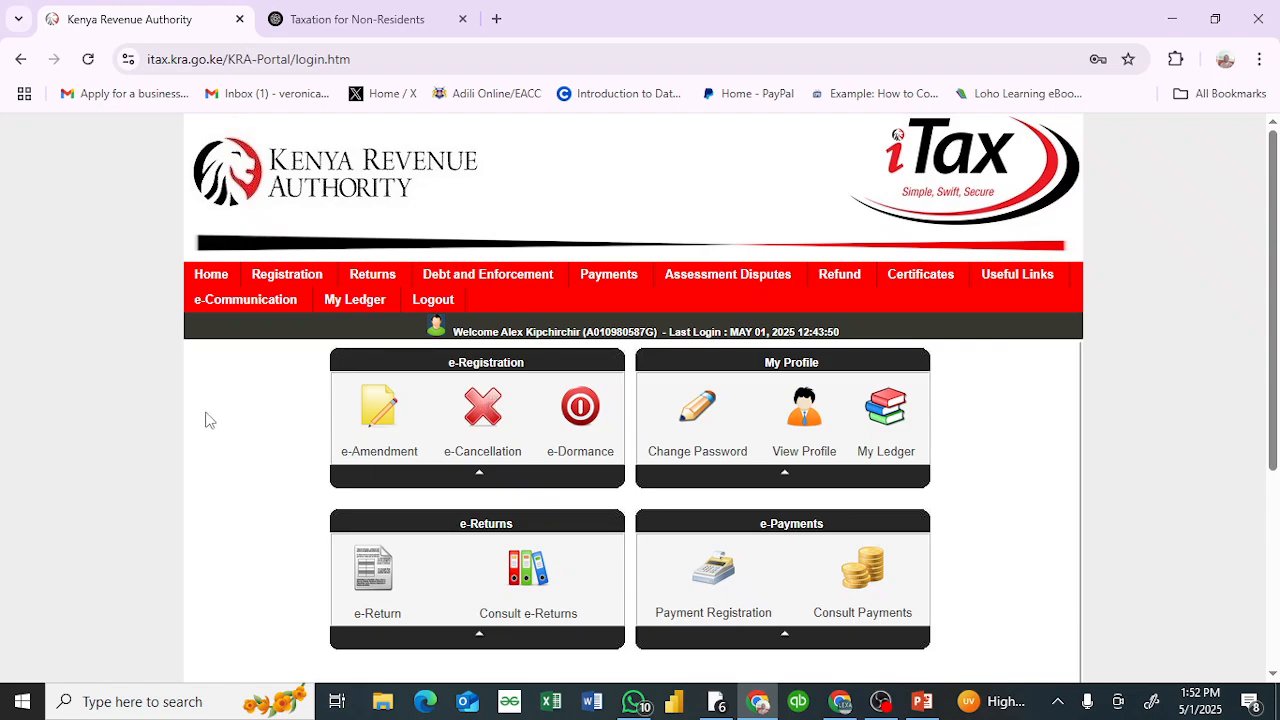
Step: Open the ITR For Employment Income Only return form
mouse_move(354, 299)
click(340, 323)
mouse_move(355, 290)
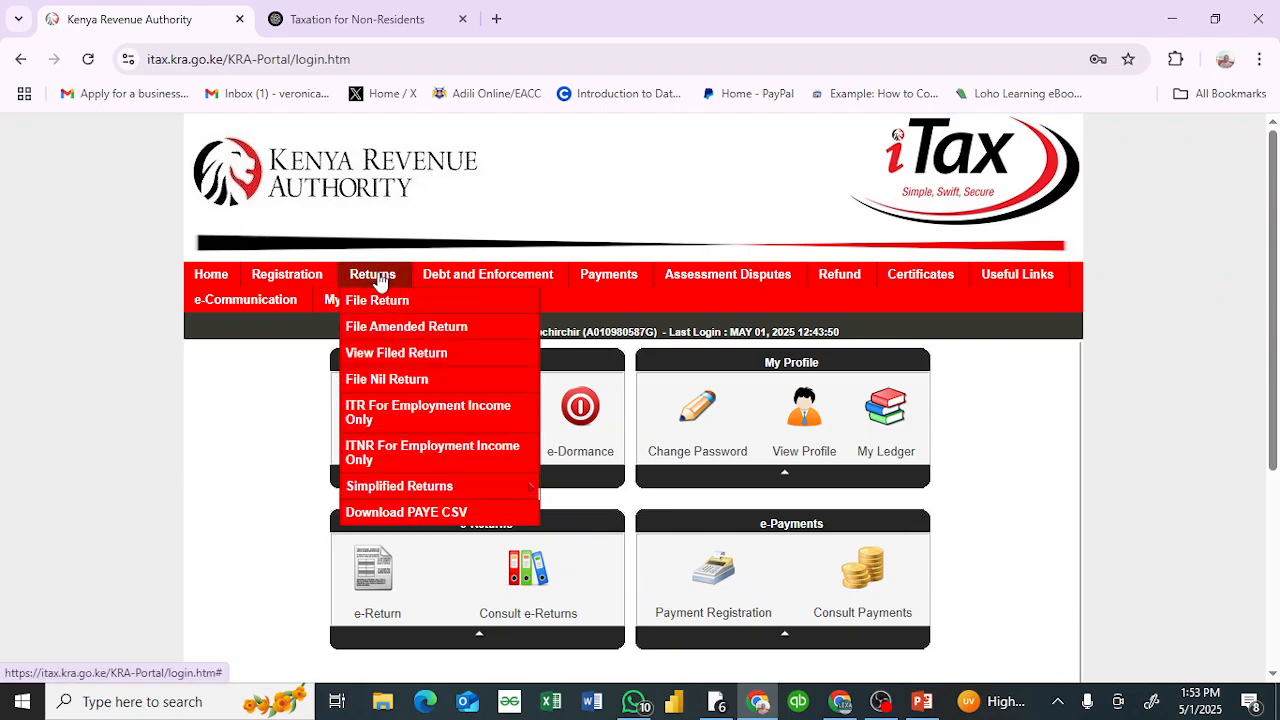
click(447, 422)
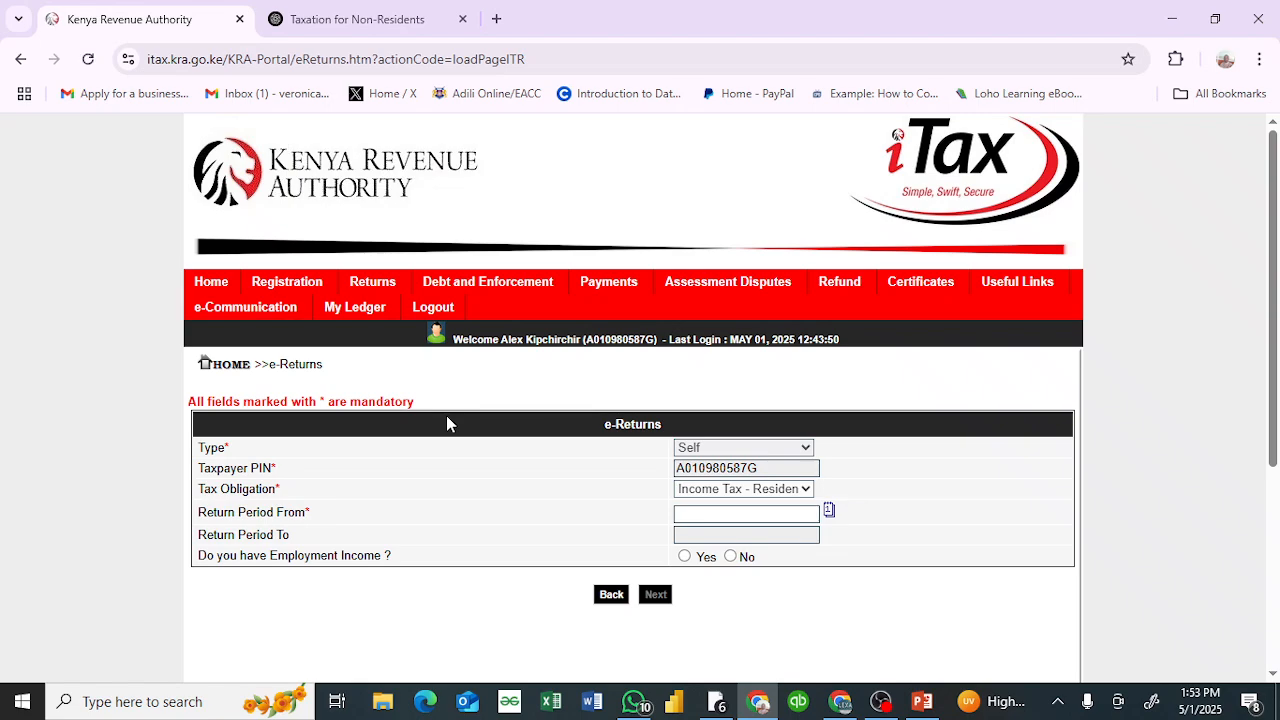
Step: Set the return period start to 01/01/2024, answer Yes to having employment income, and continue to the return
click(829, 514)
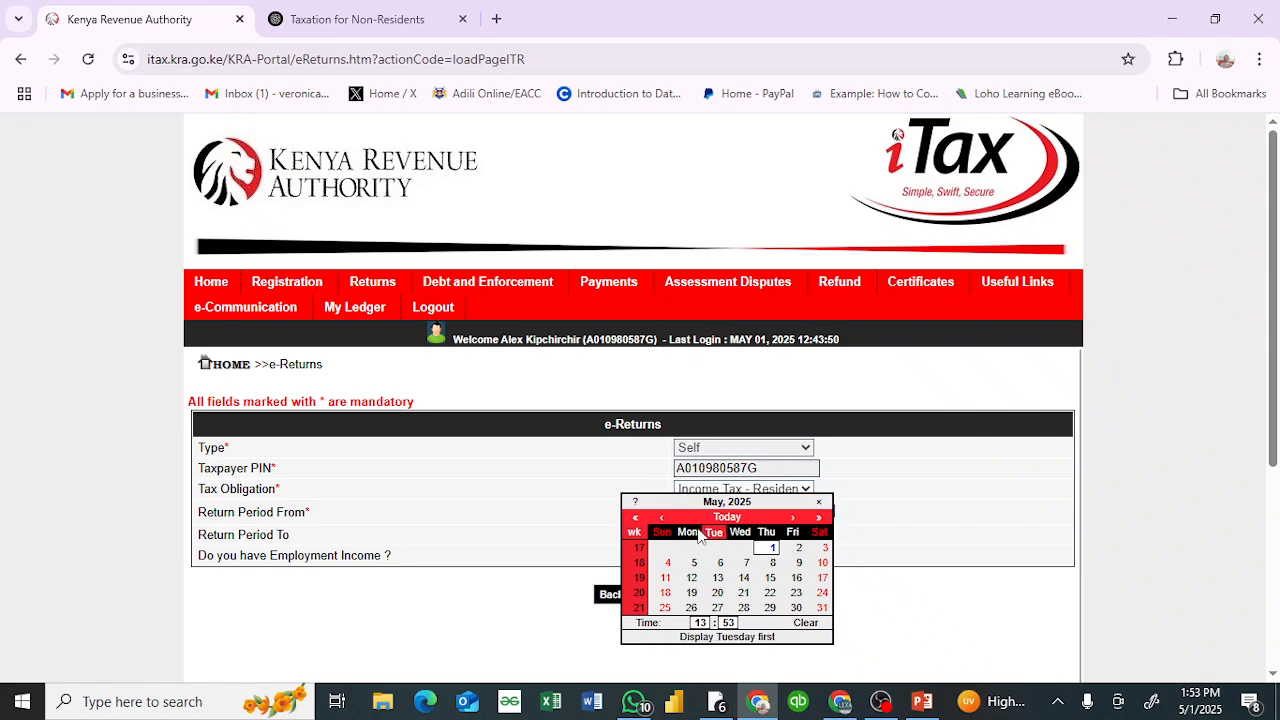
click(633, 520)
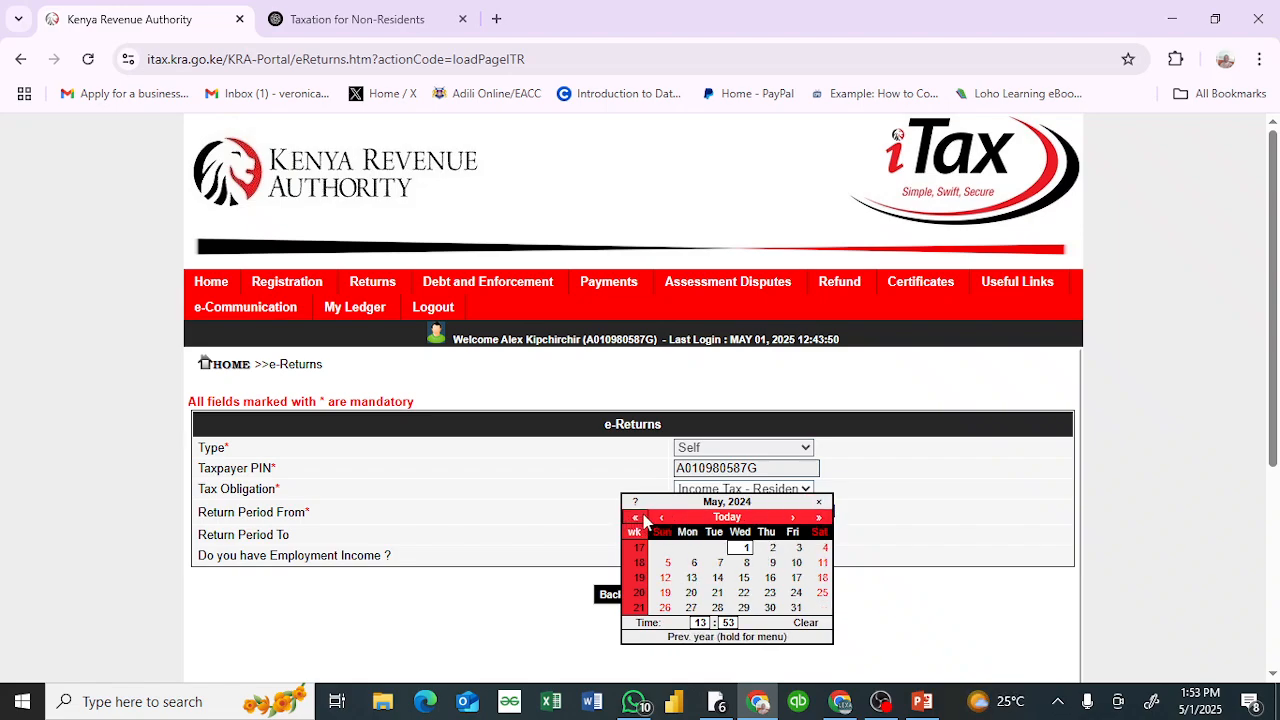
click(660, 518)
click(660, 518)
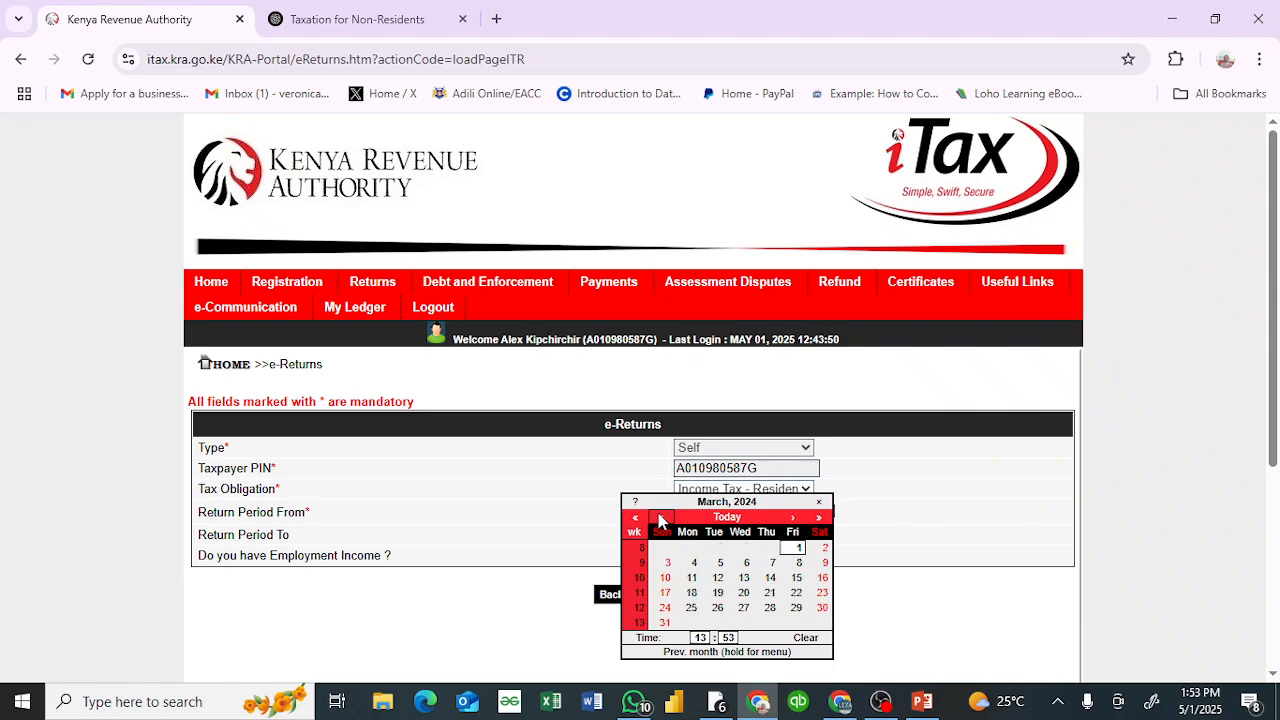
click(660, 518)
click(660, 518)
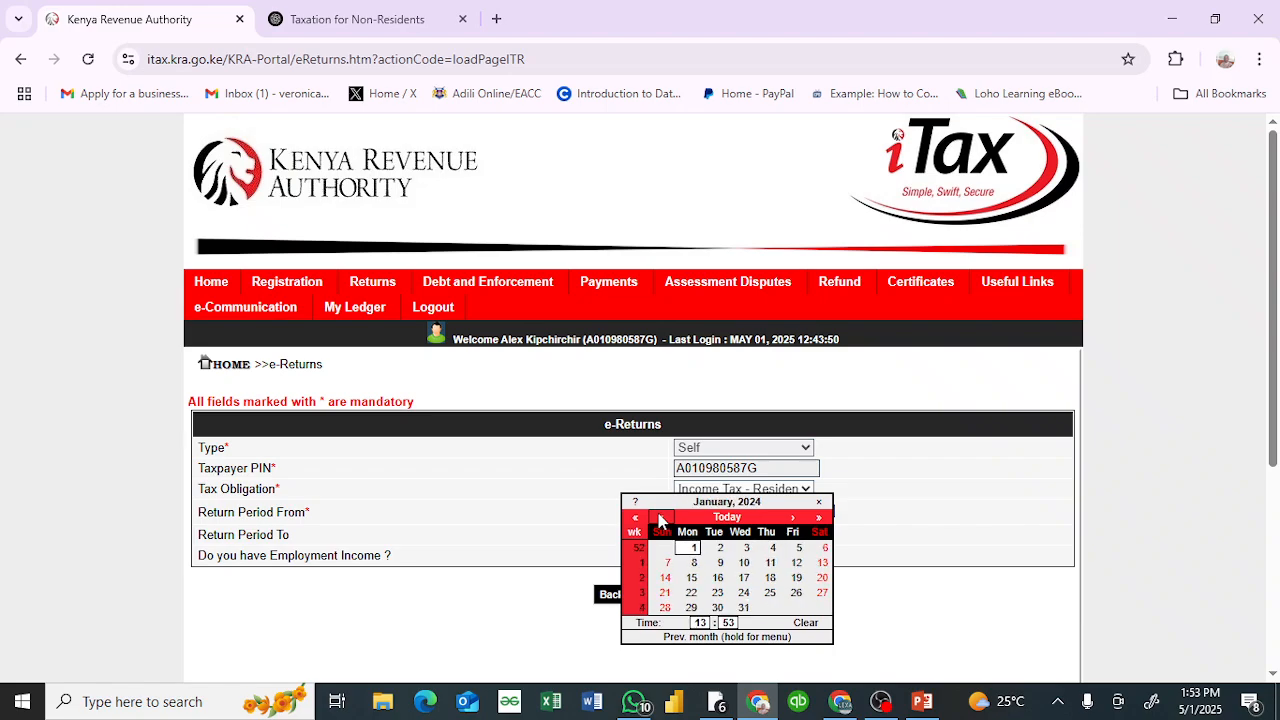
click(692, 548)
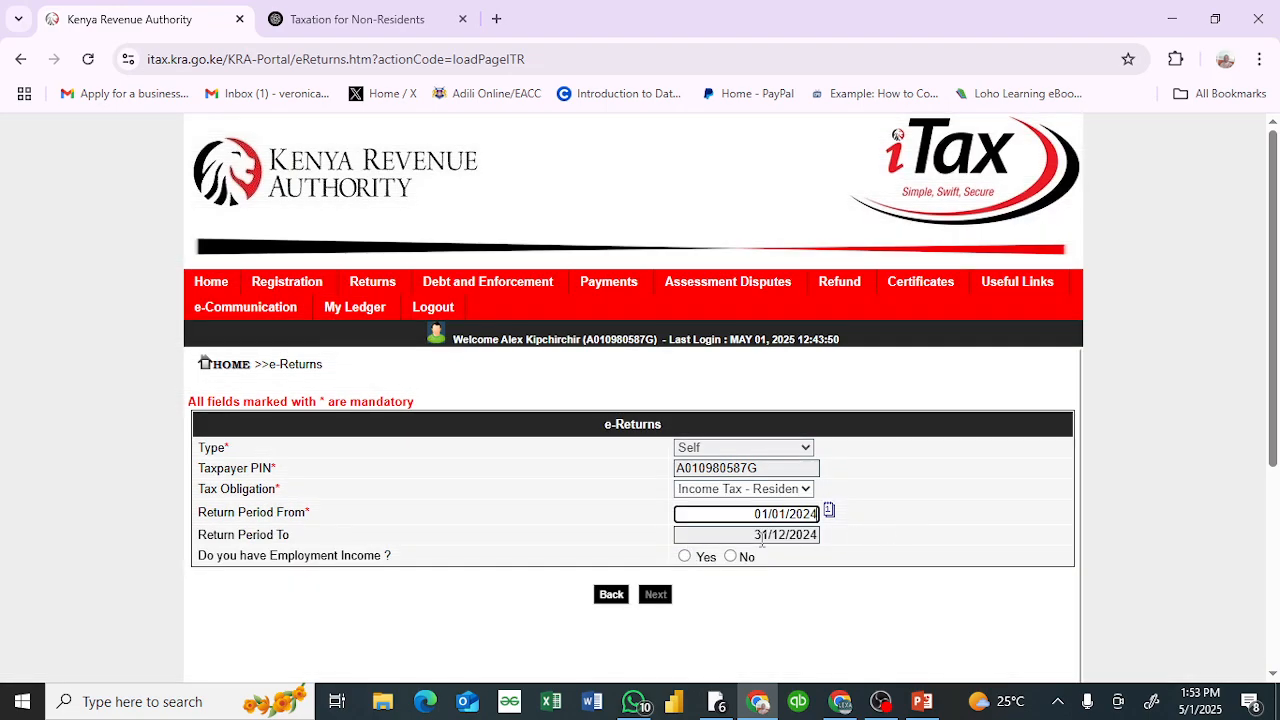
click(685, 558)
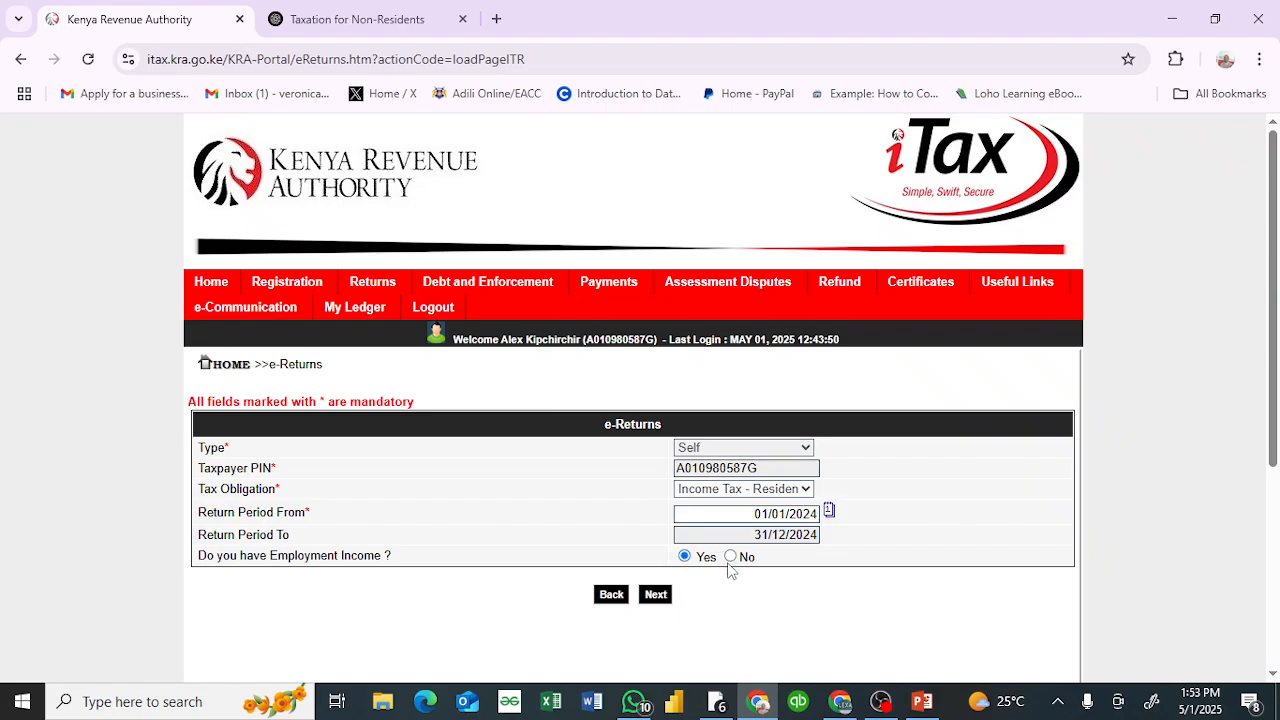
click(653, 596)
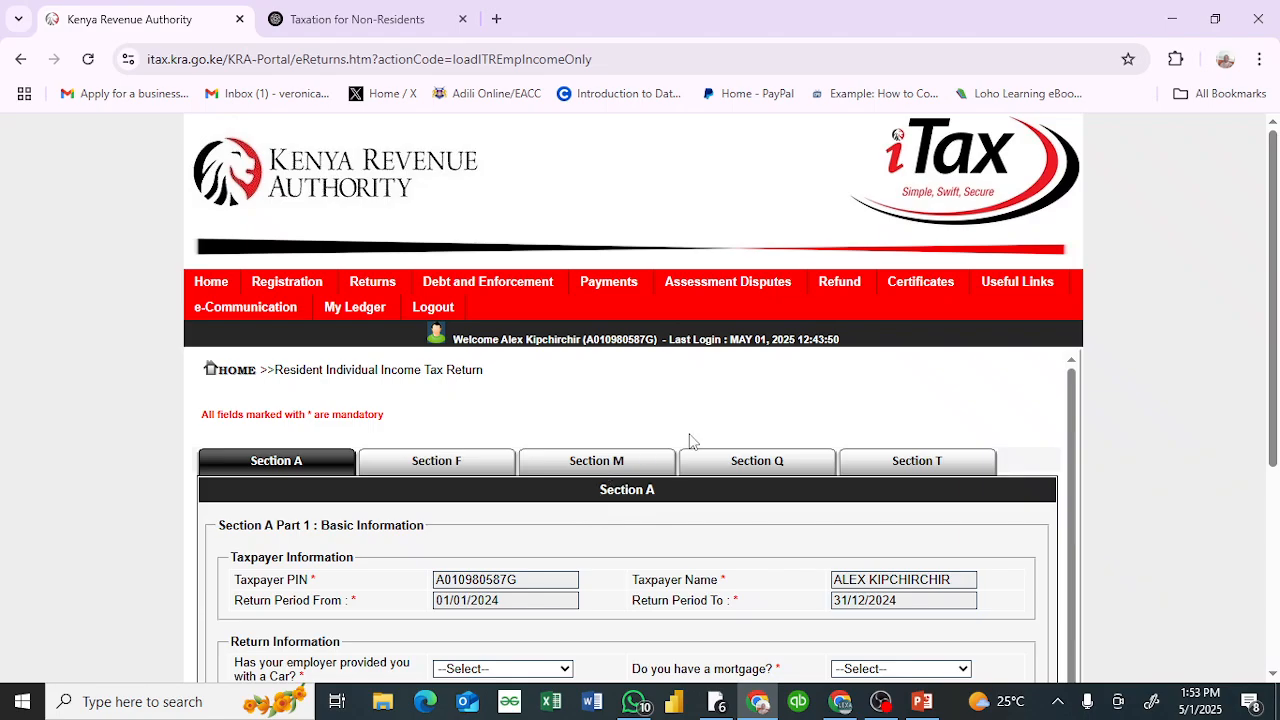
Step: Answer No in Section A for employer-provided car, mortgage, life insurance policy and foreign income, and continue to Section F
scroll(690, 440, down, 3)
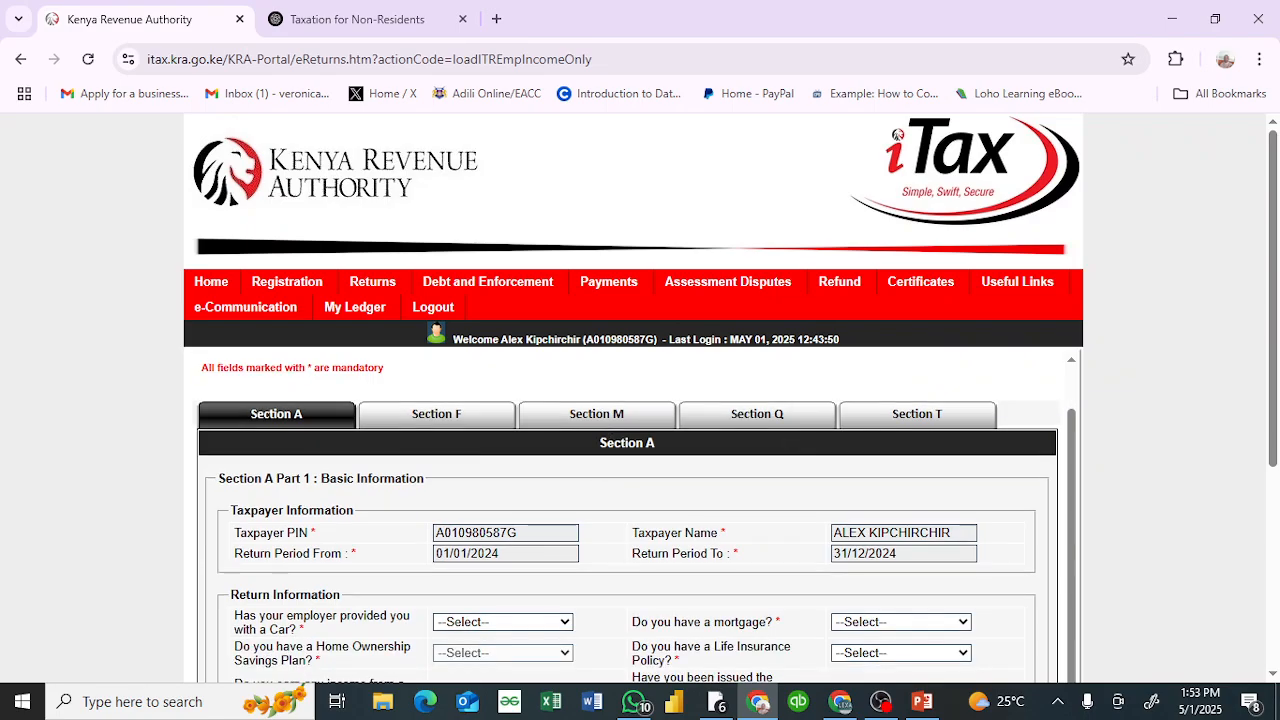
scroll(630, 400, down, 1)
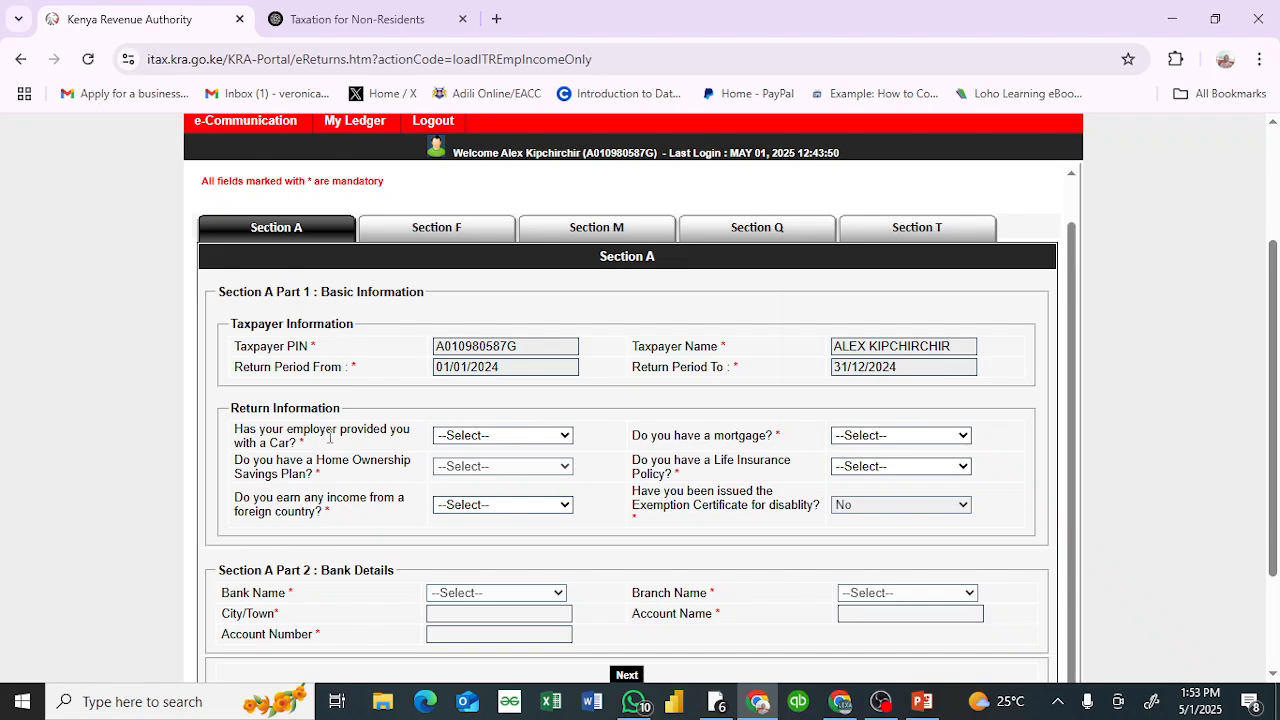
click(563, 436)
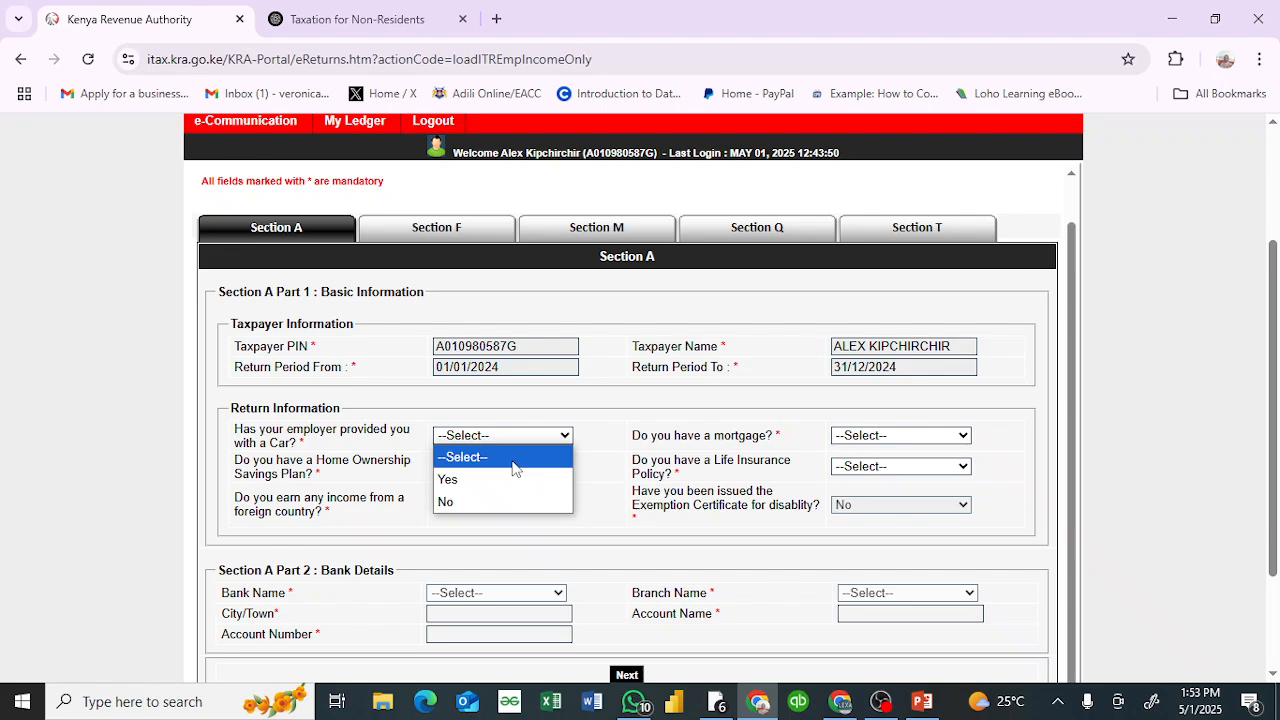
click(450, 503)
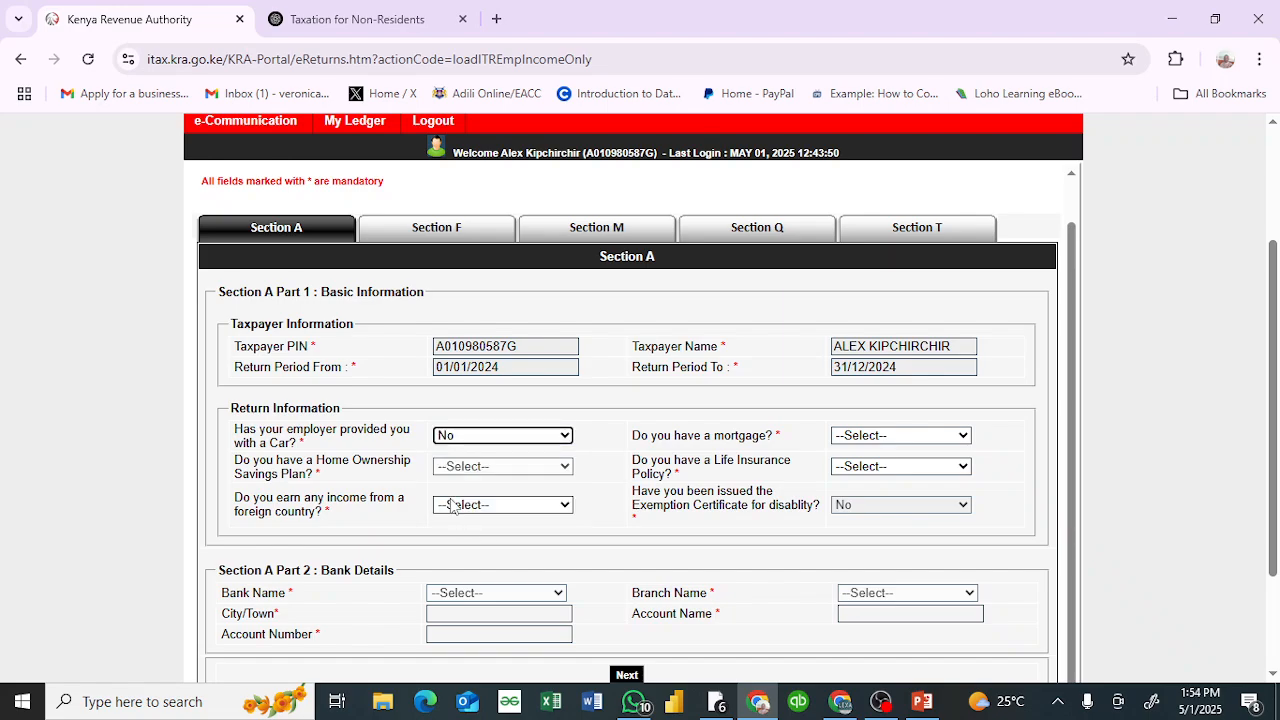
click(950, 437)
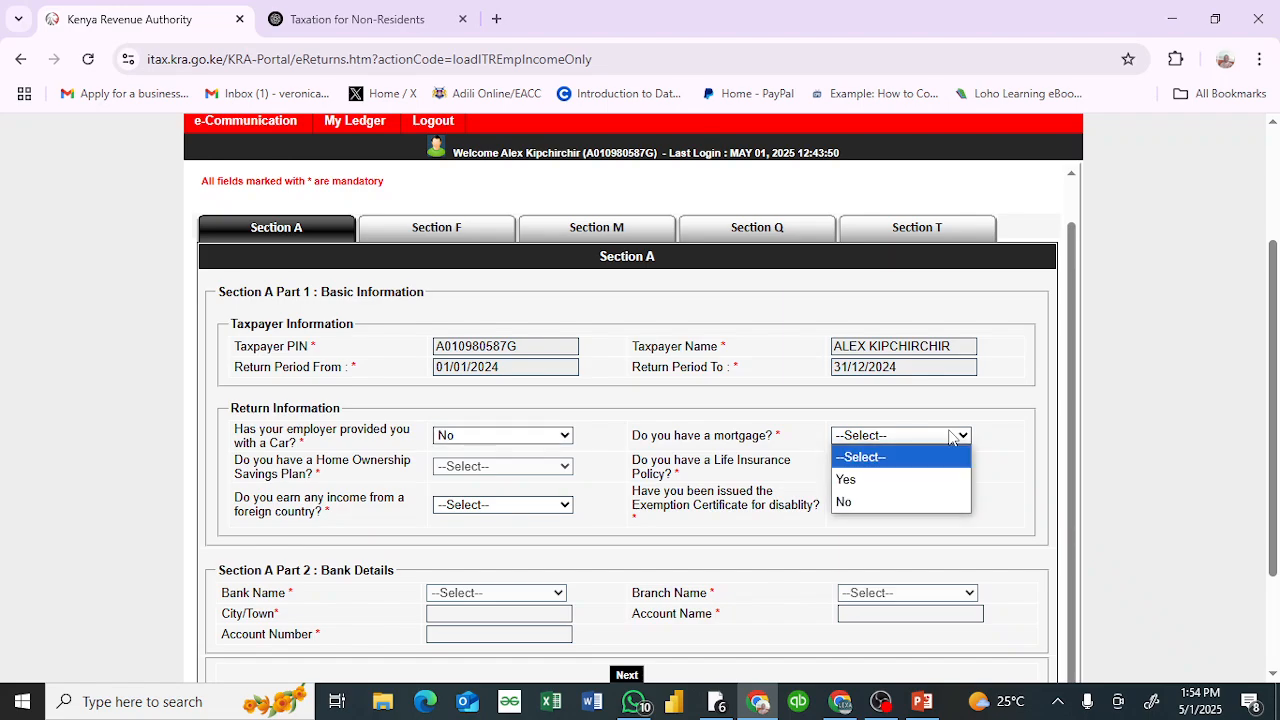
click(868, 505)
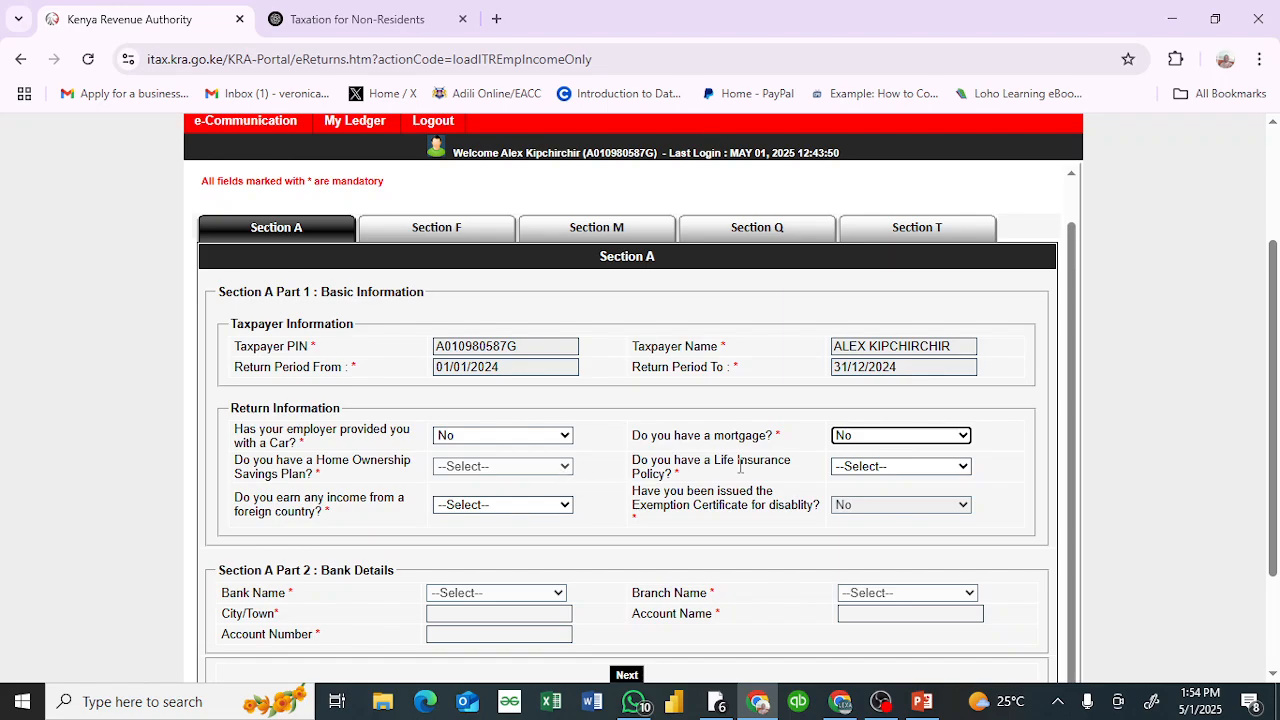
click(940, 467)
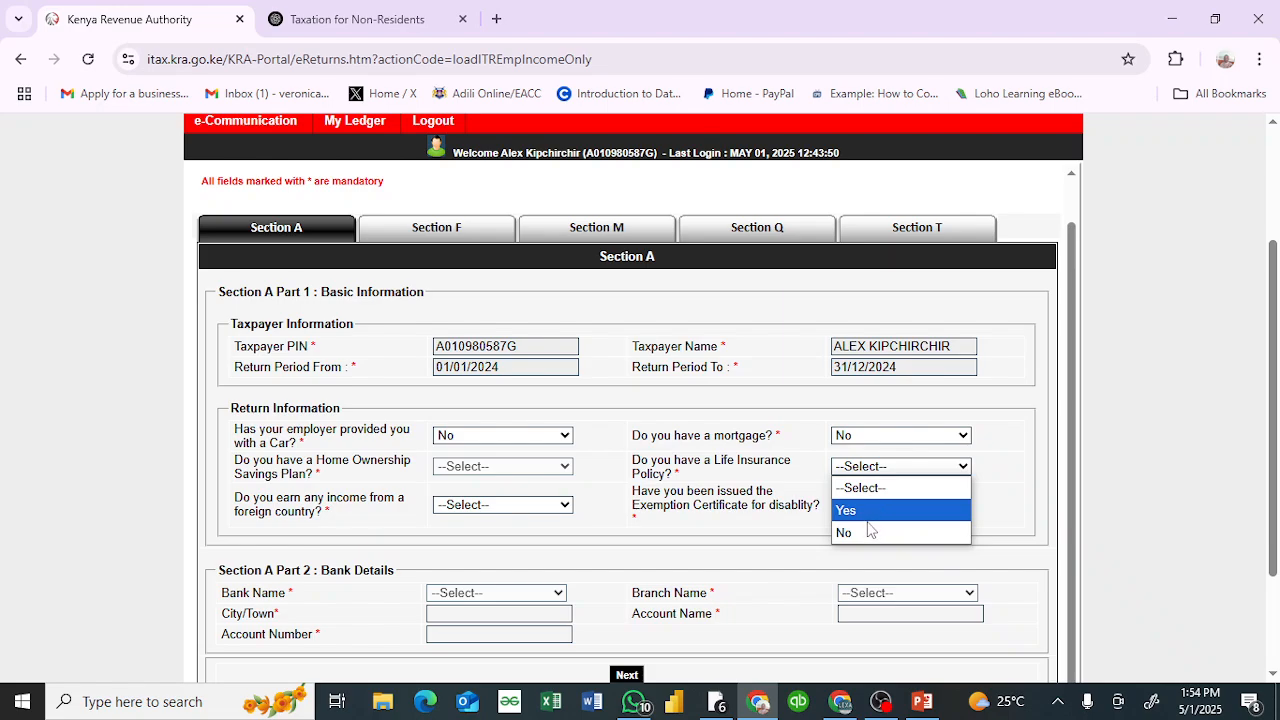
click(865, 532)
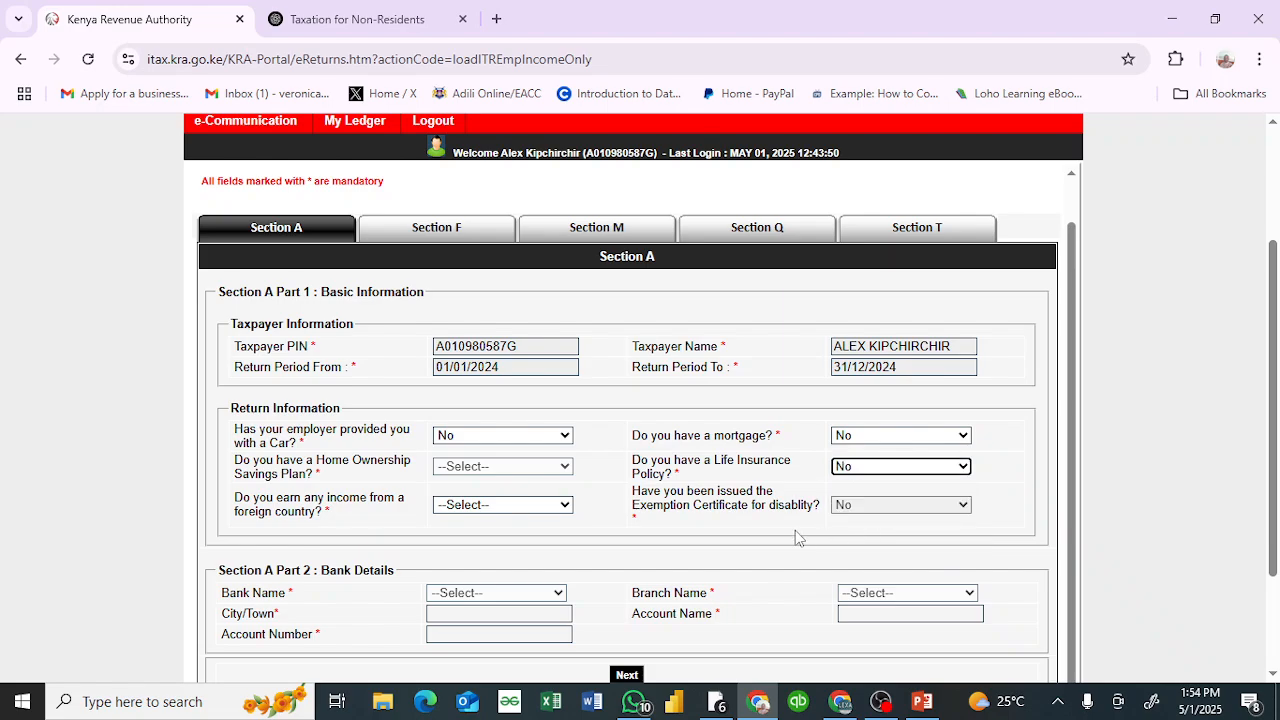
click(580, 497)
click(571, 505)
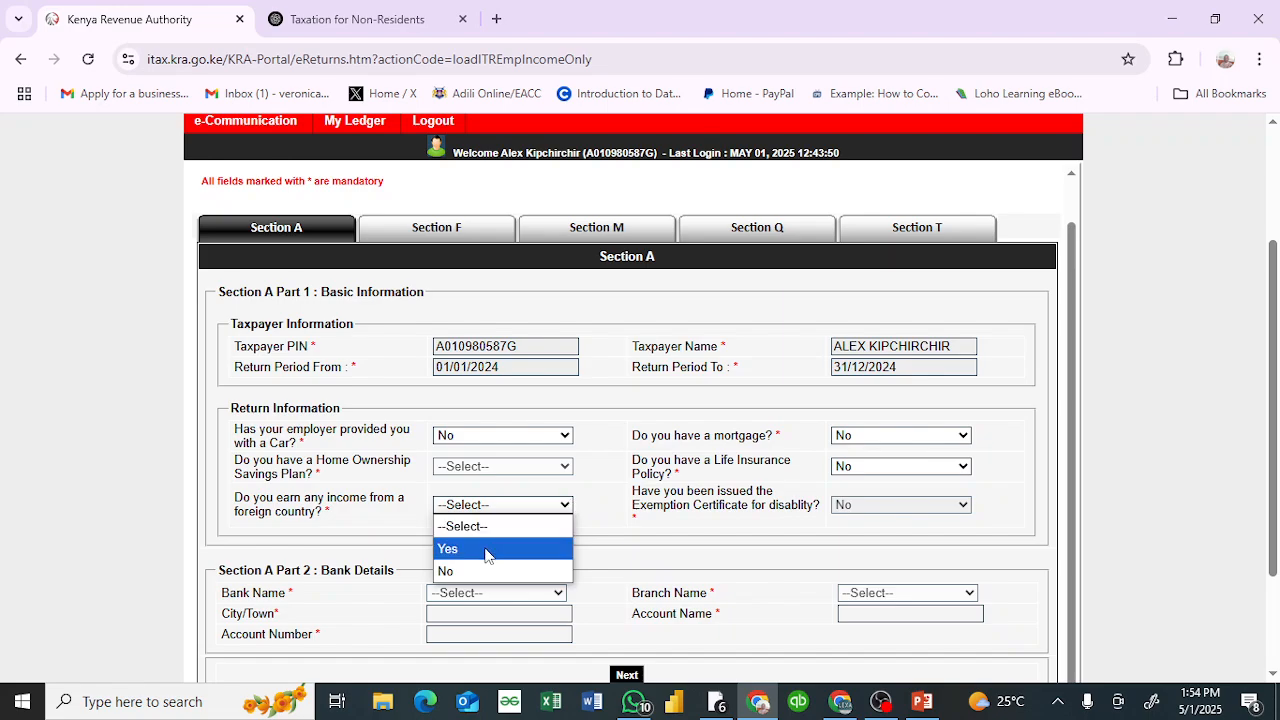
click(459, 571)
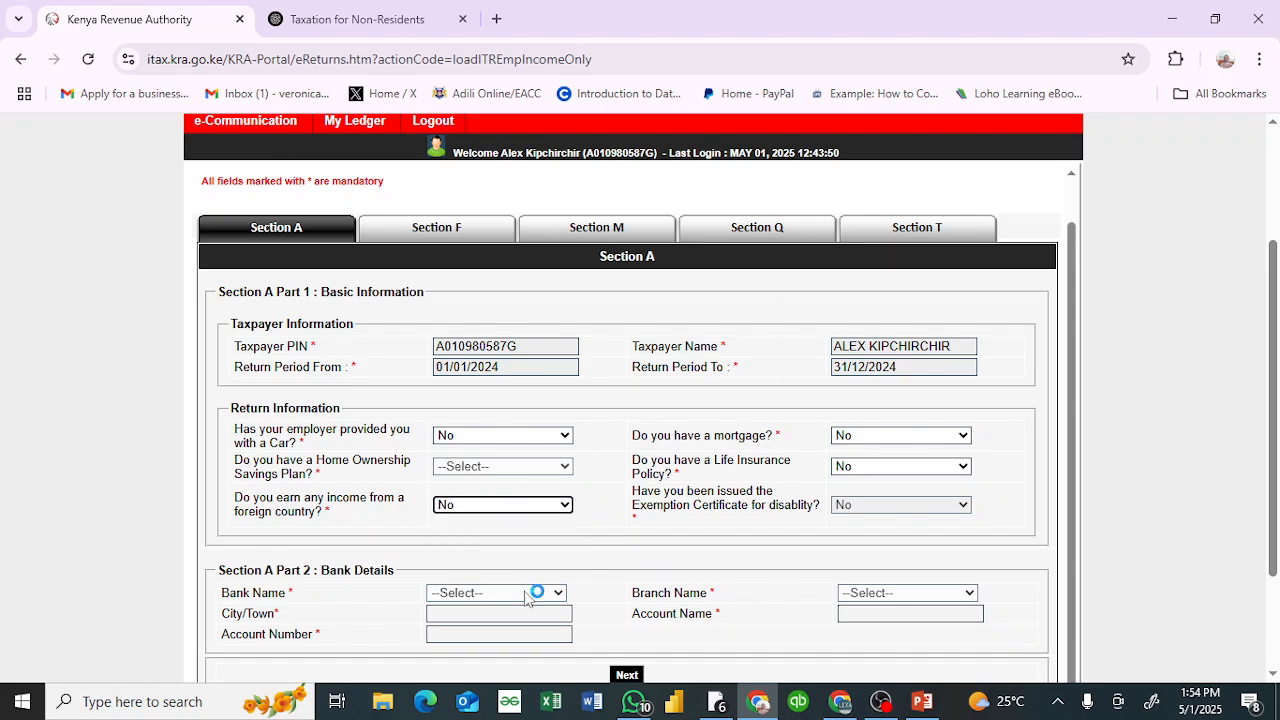
click(627, 677)
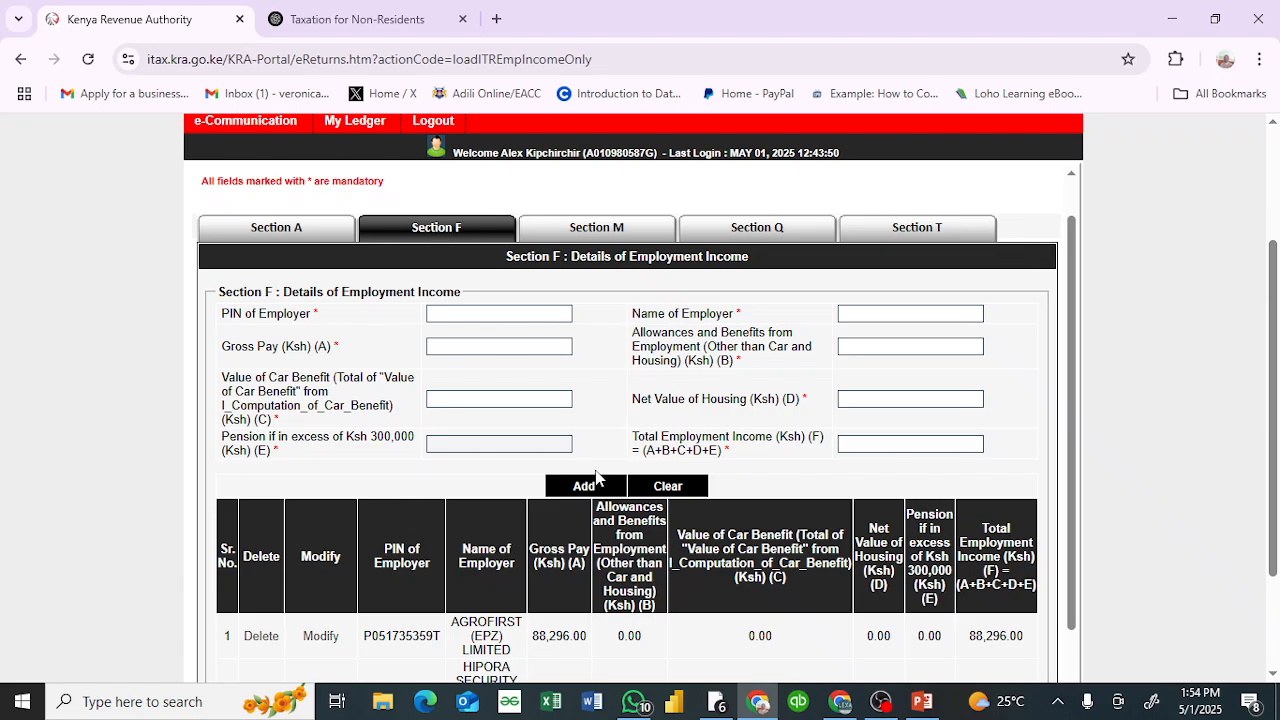
Step: Review the prefilled employment income in Section F, and advance through Sections M and Q to the Section T tax computation
scroll(597, 478, down, 1)
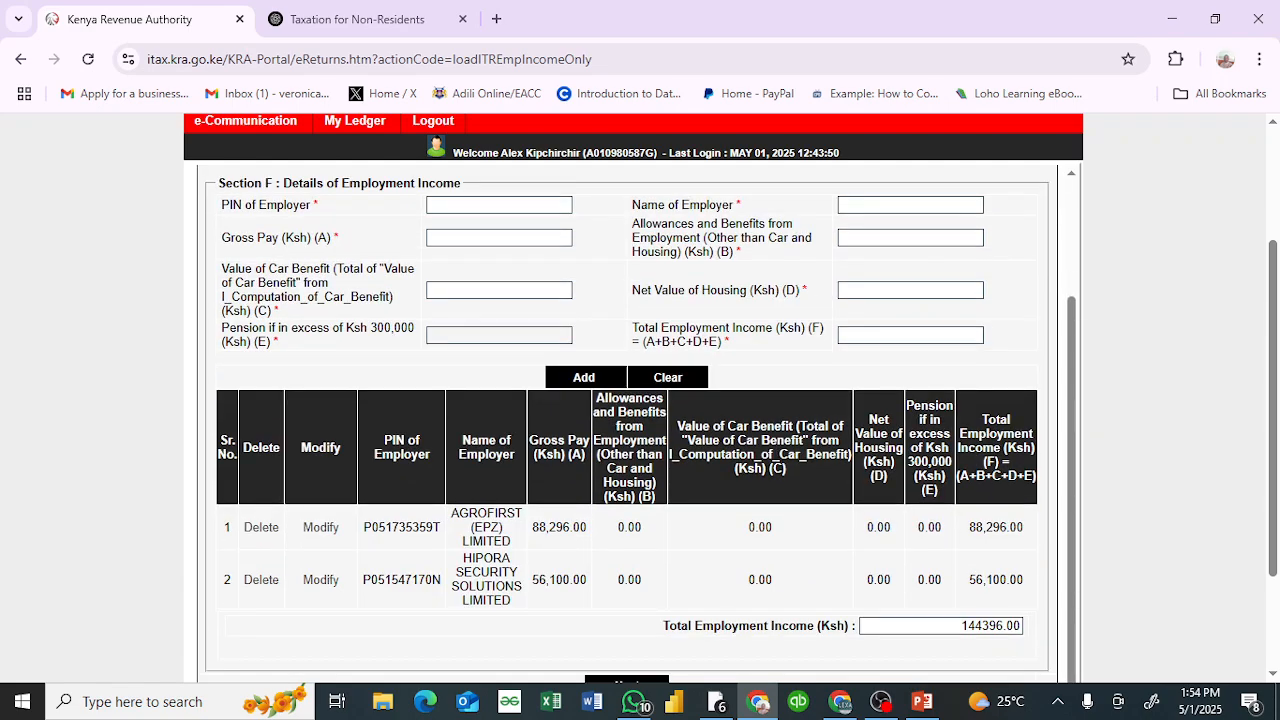
scroll(630, 395, down, 1)
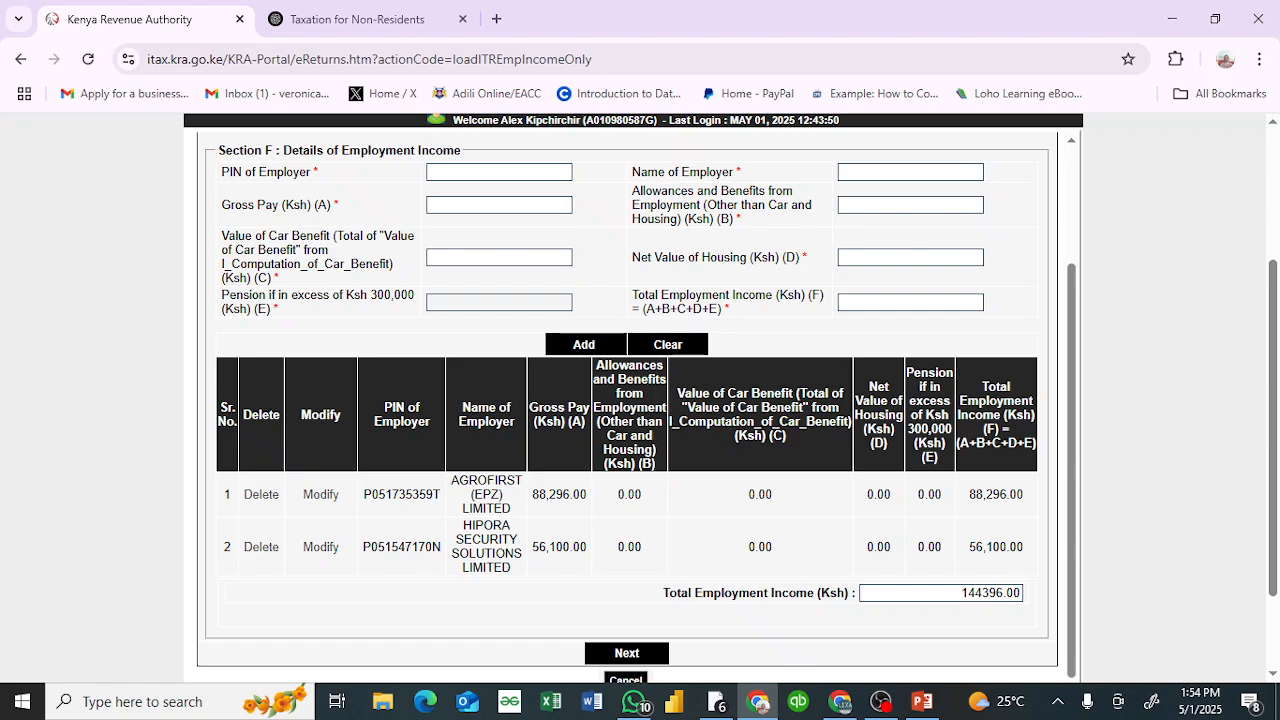
scroll(630, 400, down, 1)
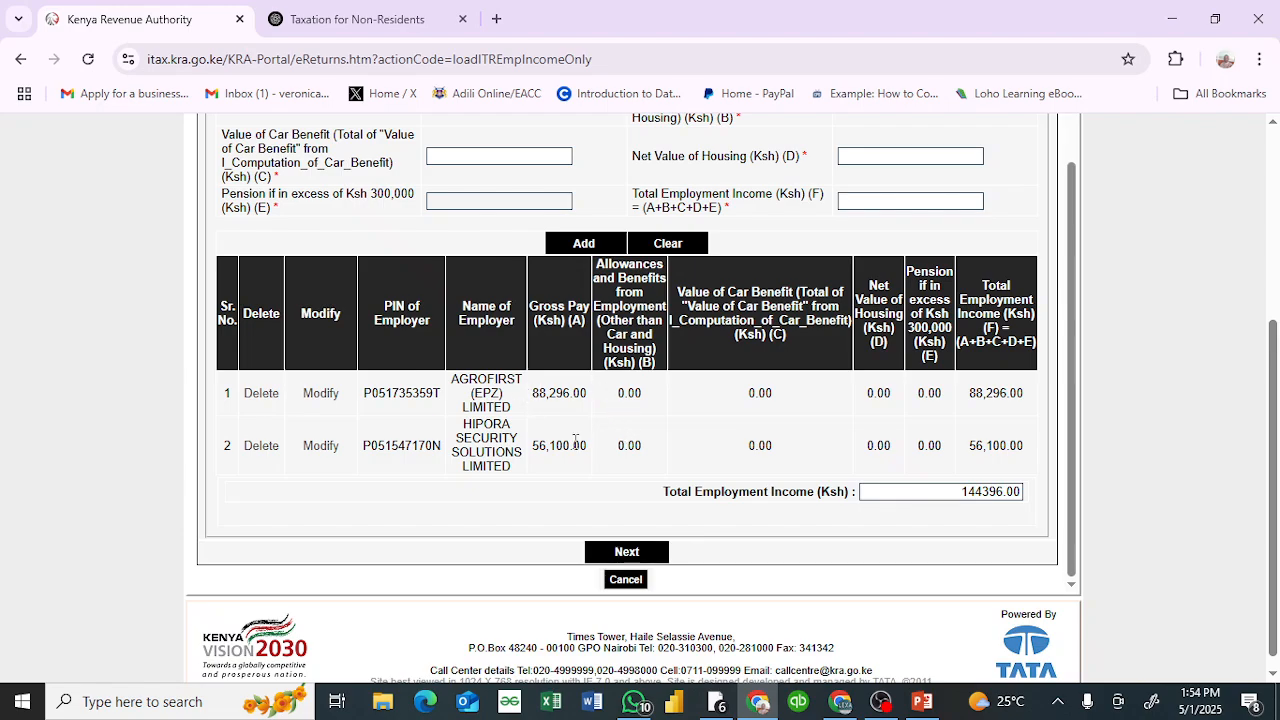
click(632, 556)
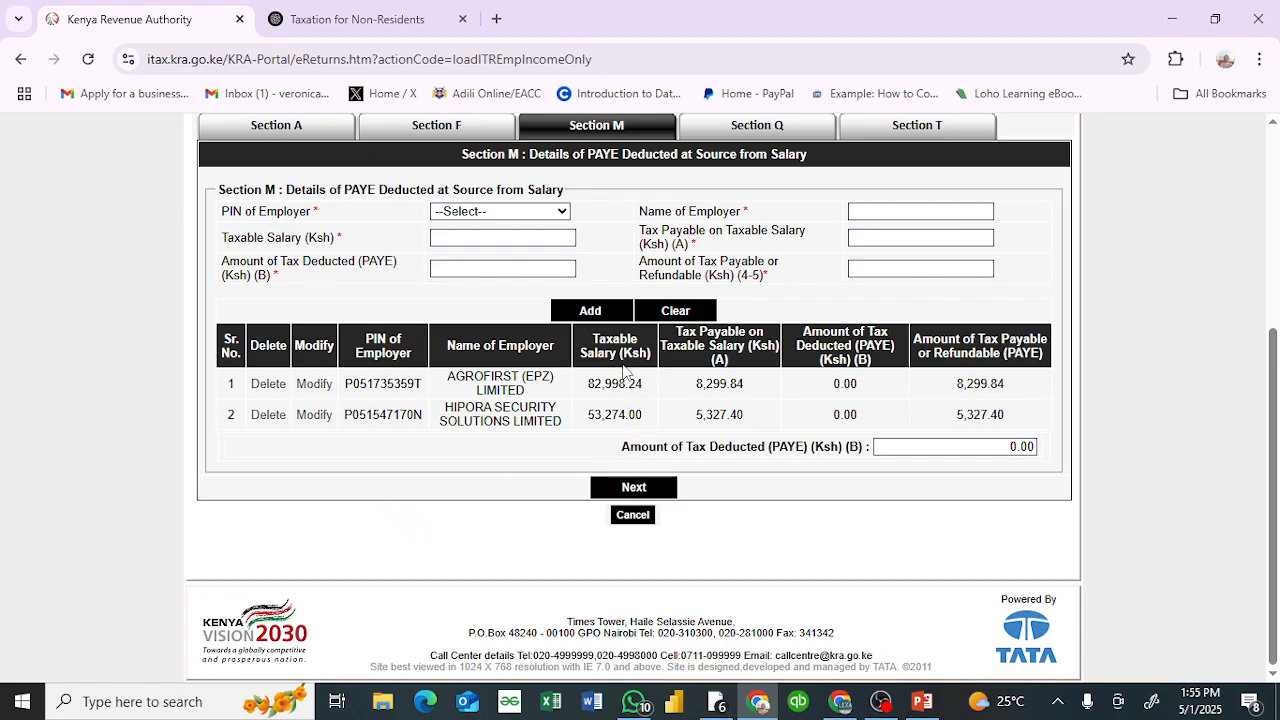
click(636, 490)
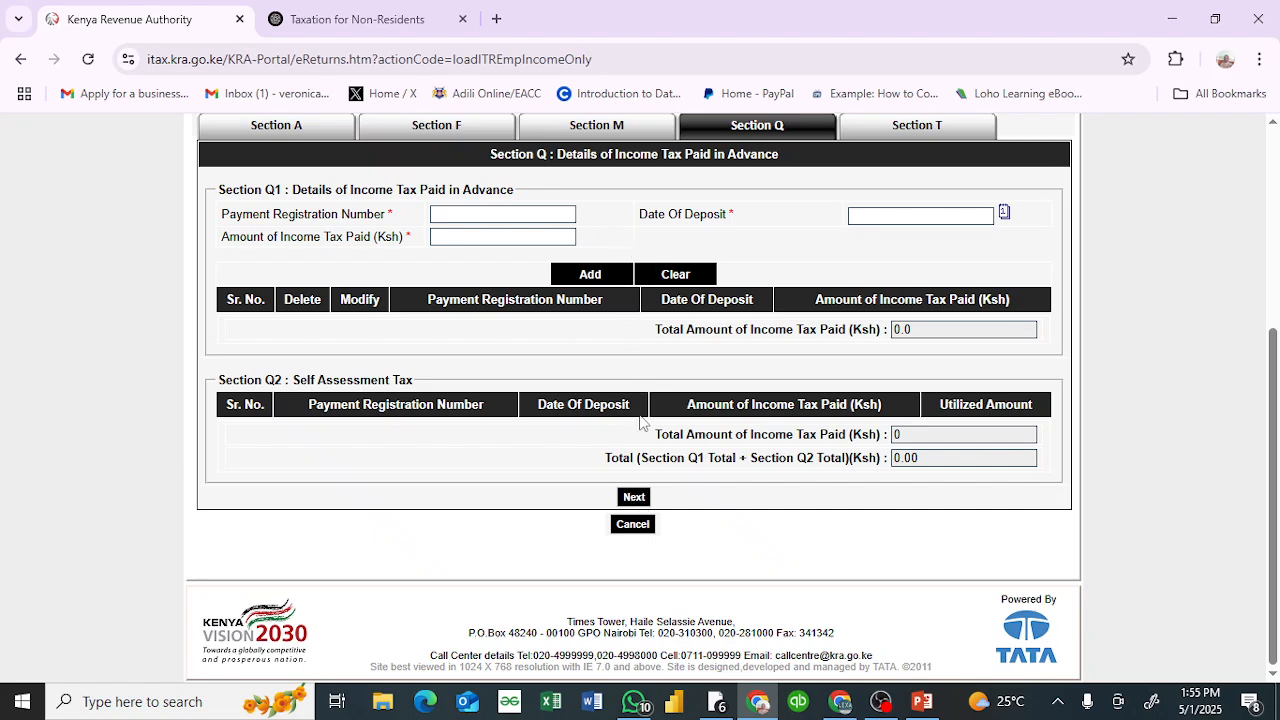
click(642, 498)
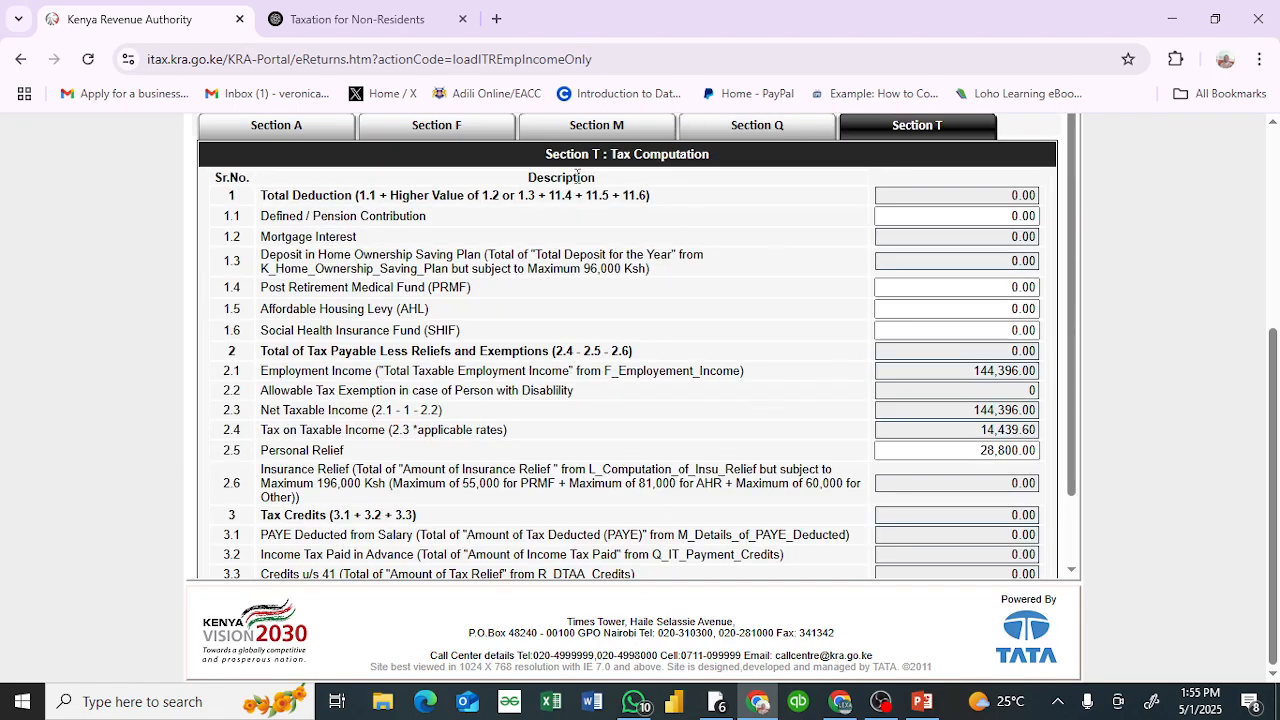
Step: Select the Defined / Pension Contribution amount in the Section T tax computation
click(913, 224)
click(1000, 215)
click(1036, 215)
double_click(1036, 215)
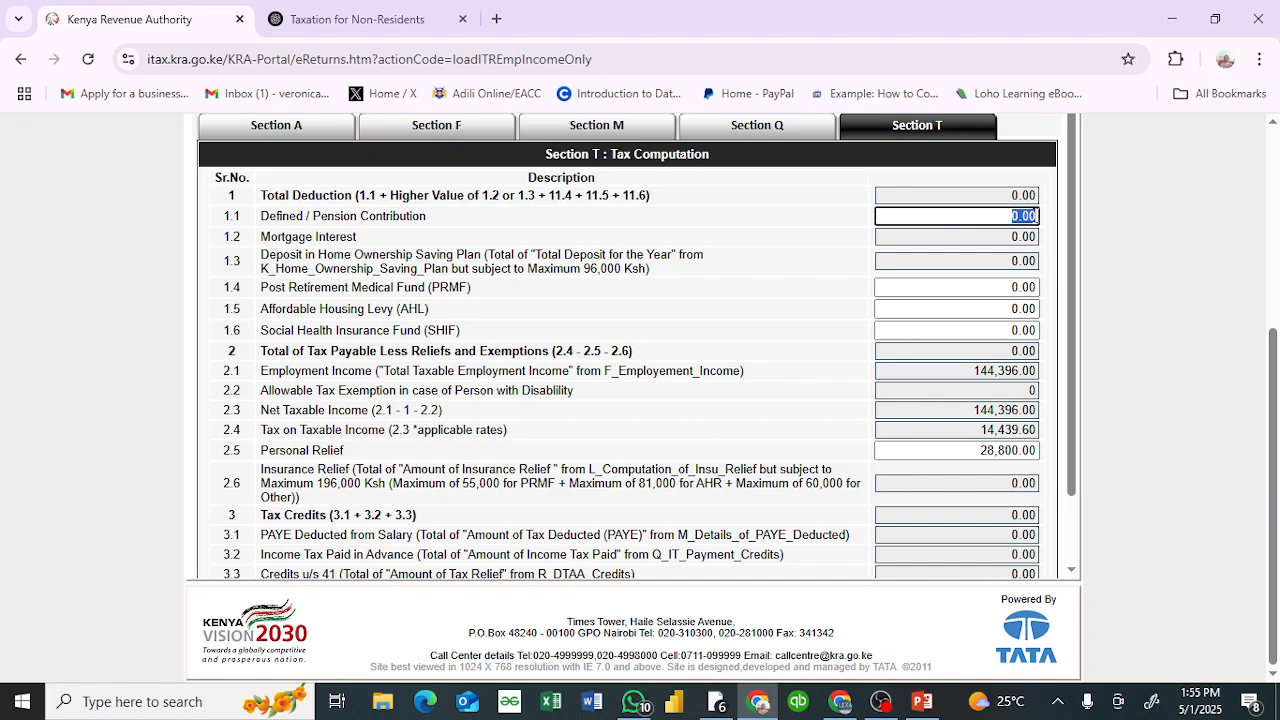
Step: Return to Section F to recheck the employer income entries, and advance through the PAYE details in Section M to Section Q
click(456, 128)
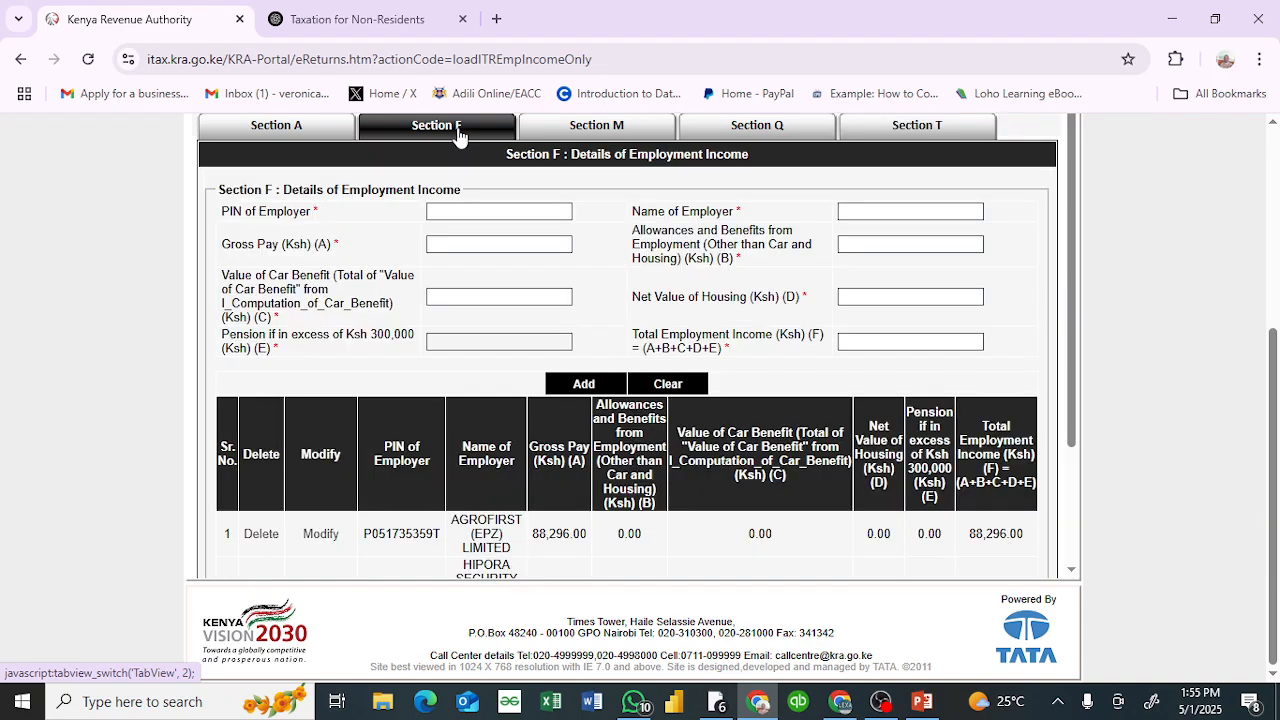
scroll(569, 315, down, 1)
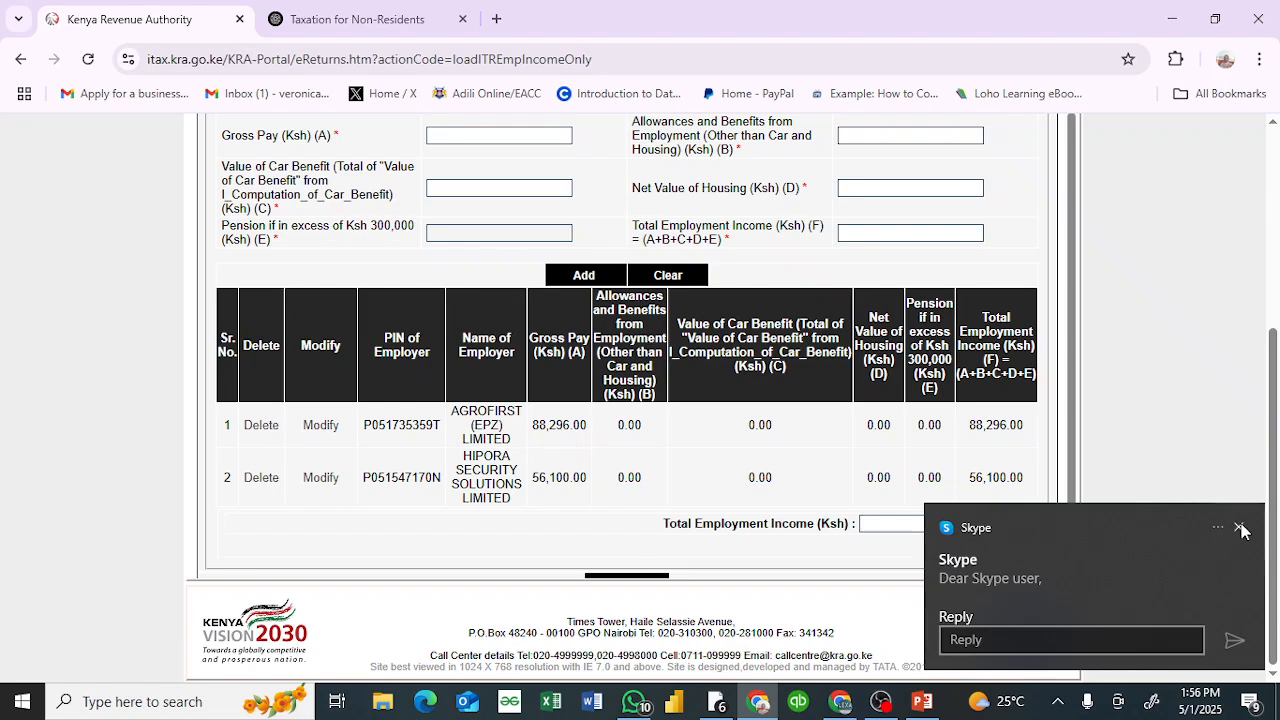
click(1240, 529)
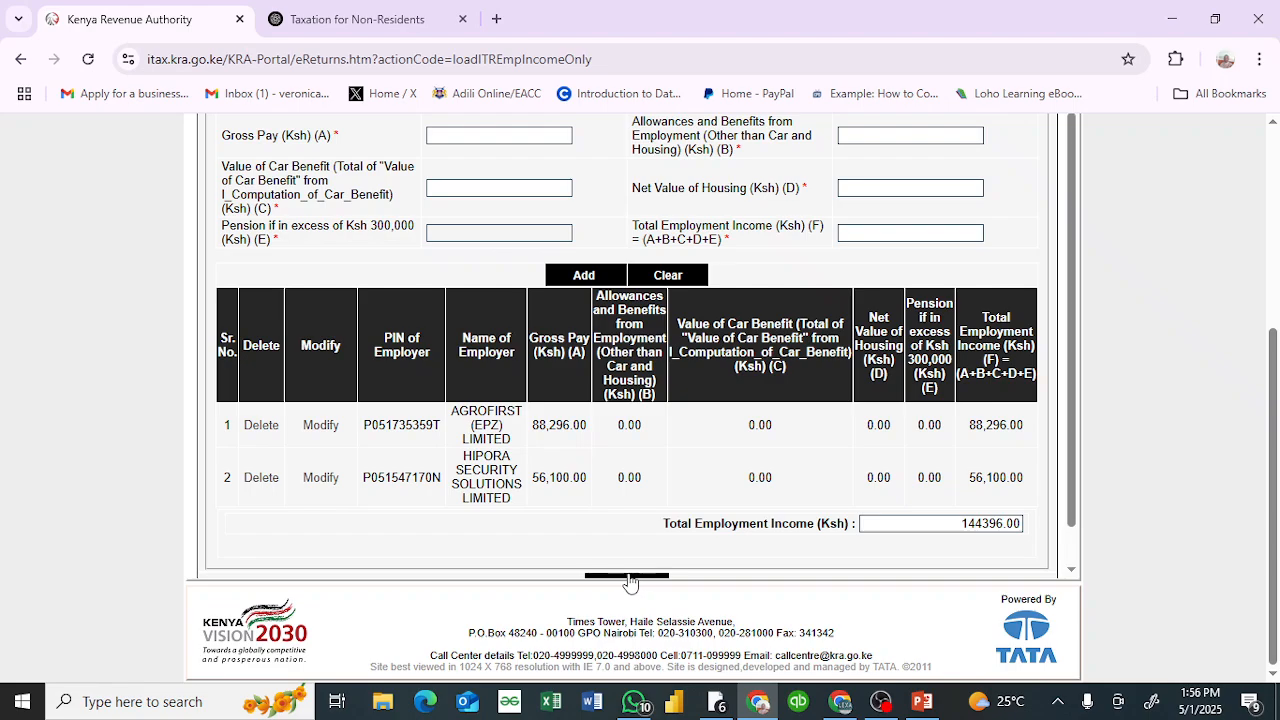
scroll(632, 582, down, 2)
click(636, 550)
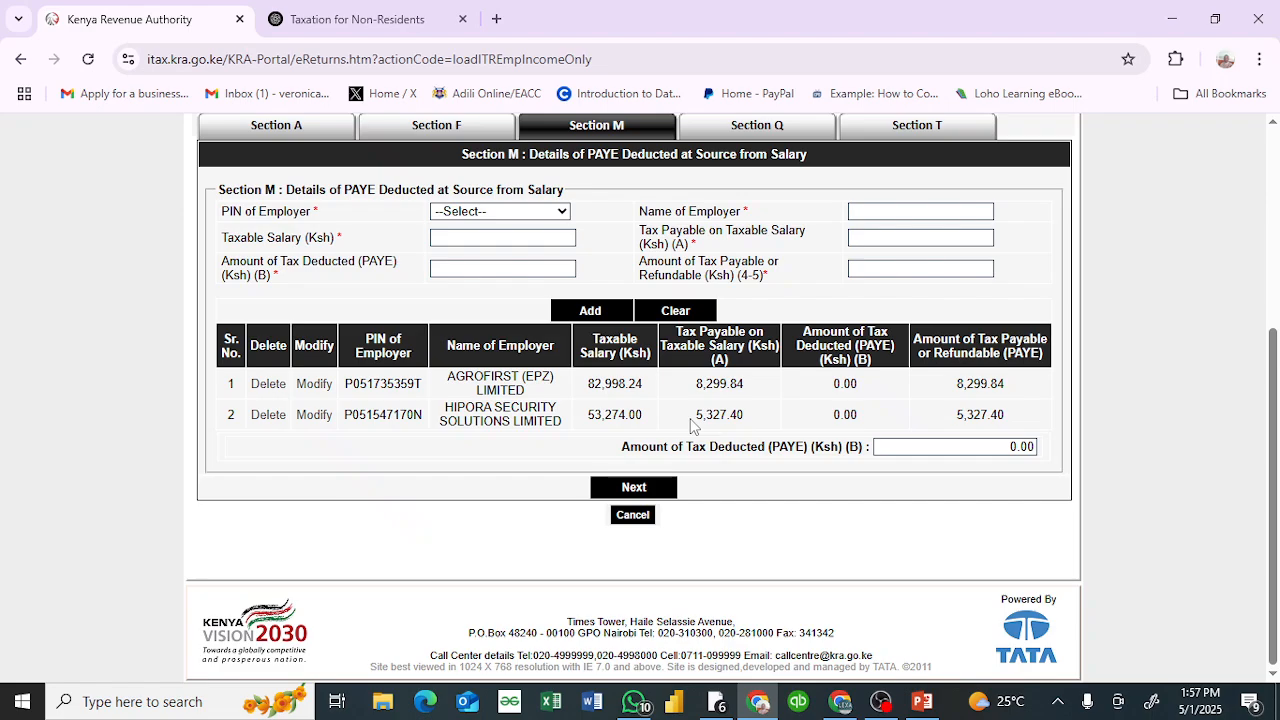
click(638, 488)
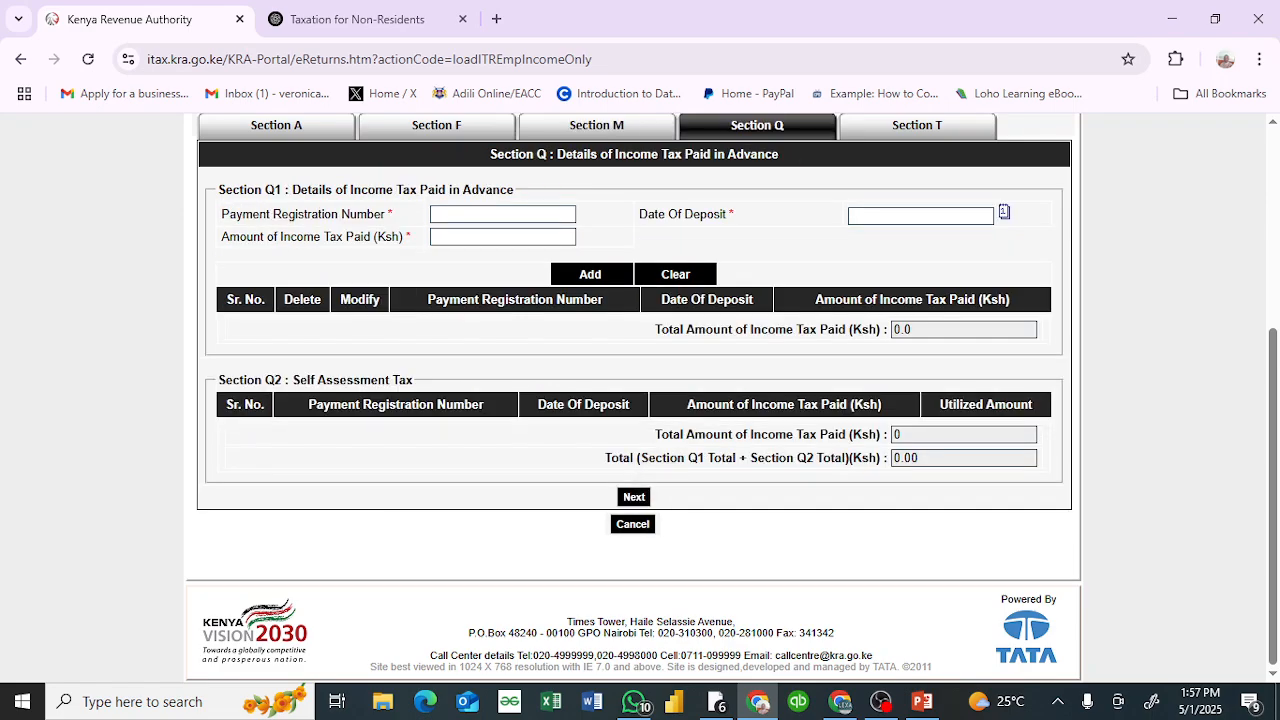
Step: Advance to the Section T tax computation and set the Defined / Pension Contribution to 8,123.76
click(635, 495)
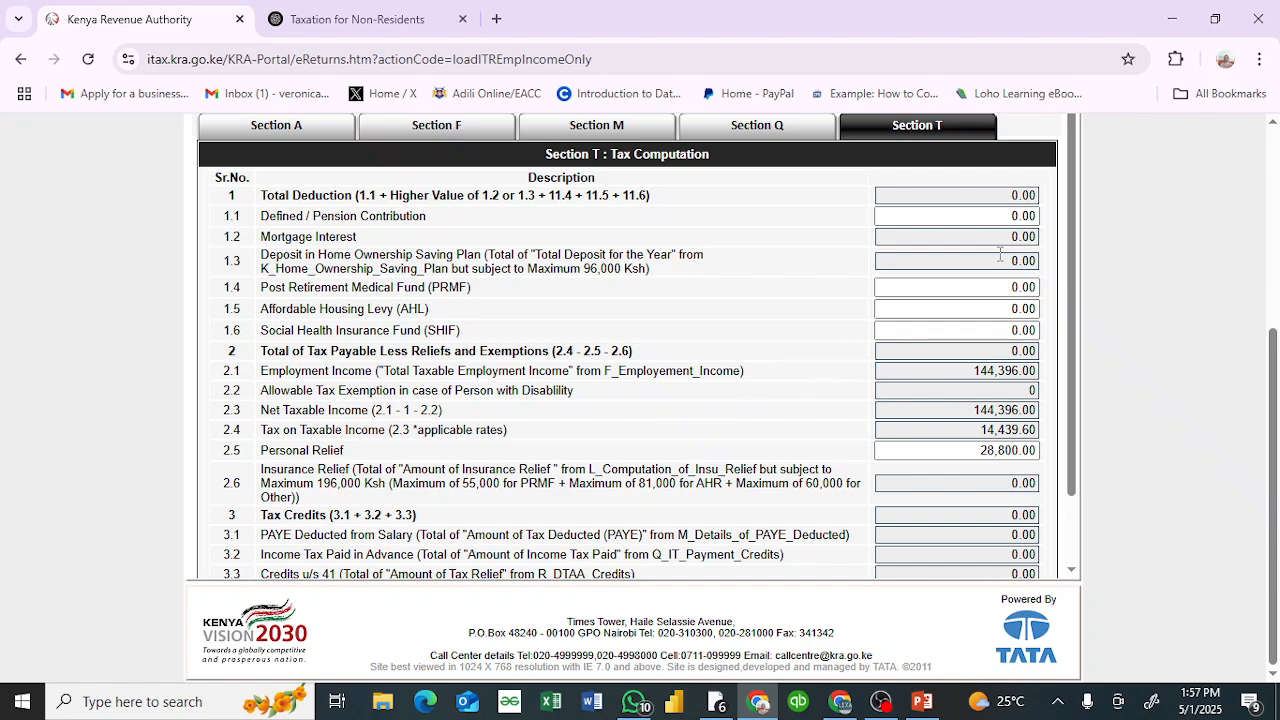
click(1035, 213)
double_click(1035, 214)
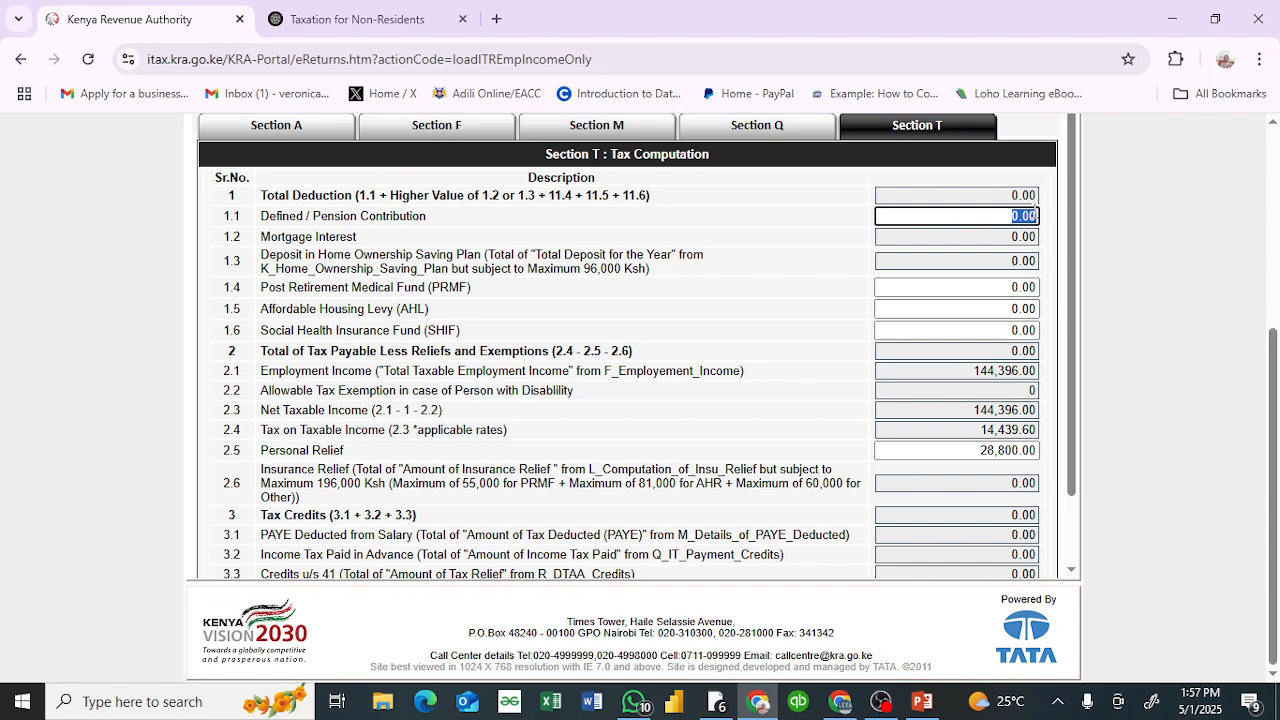
key(BackSpace)
text(8123.76)
click(1156, 233)
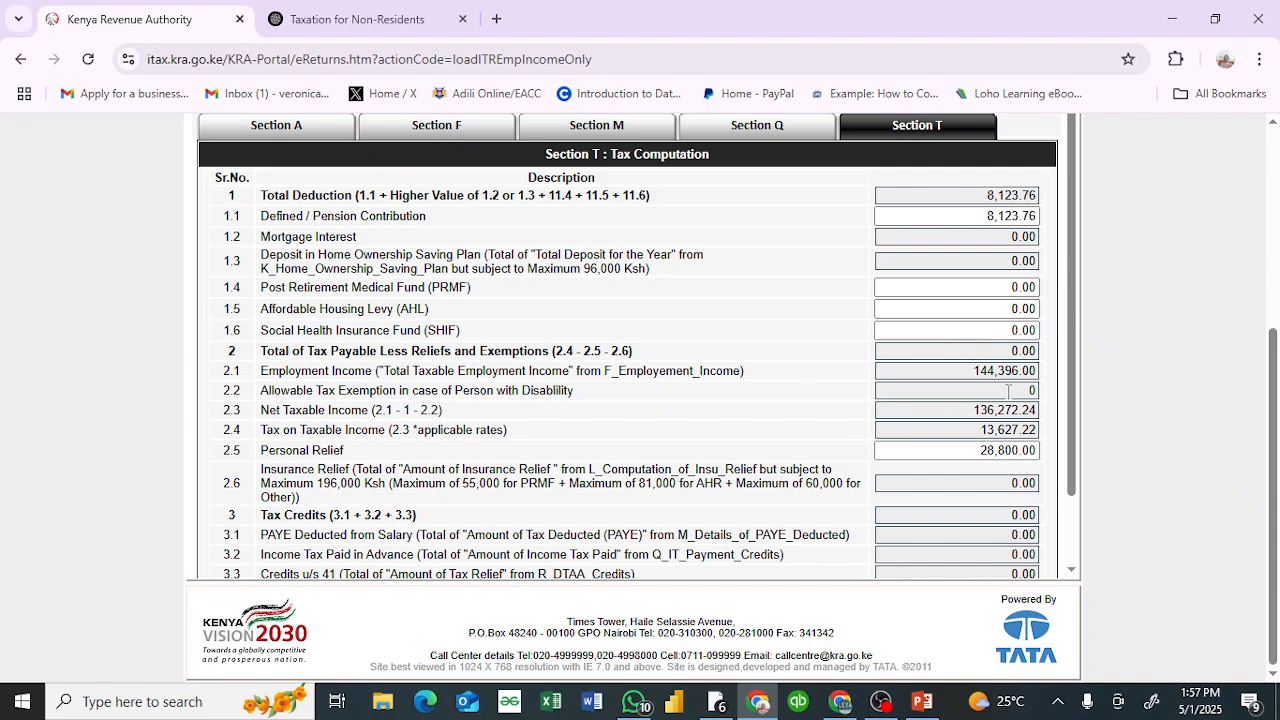
Step: Submit the completed employment income return from Section T and confirm the submission
scroll(634, 346, down, 2)
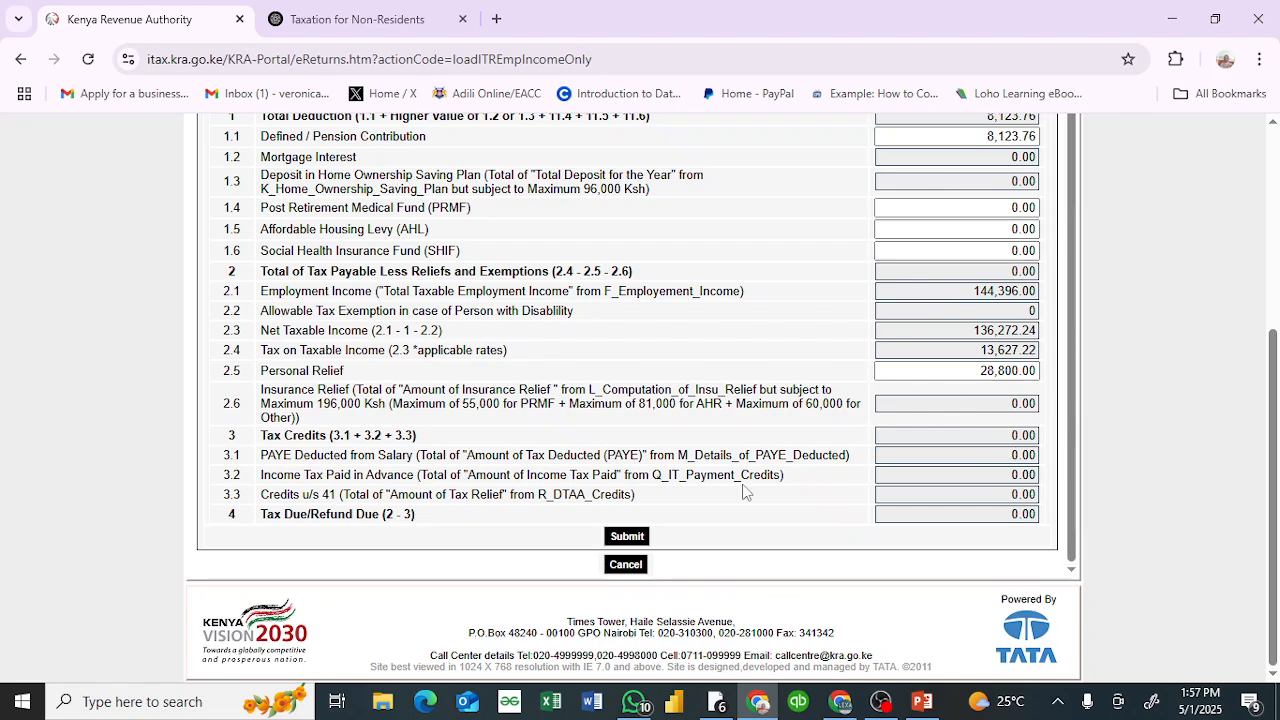
click(628, 537)
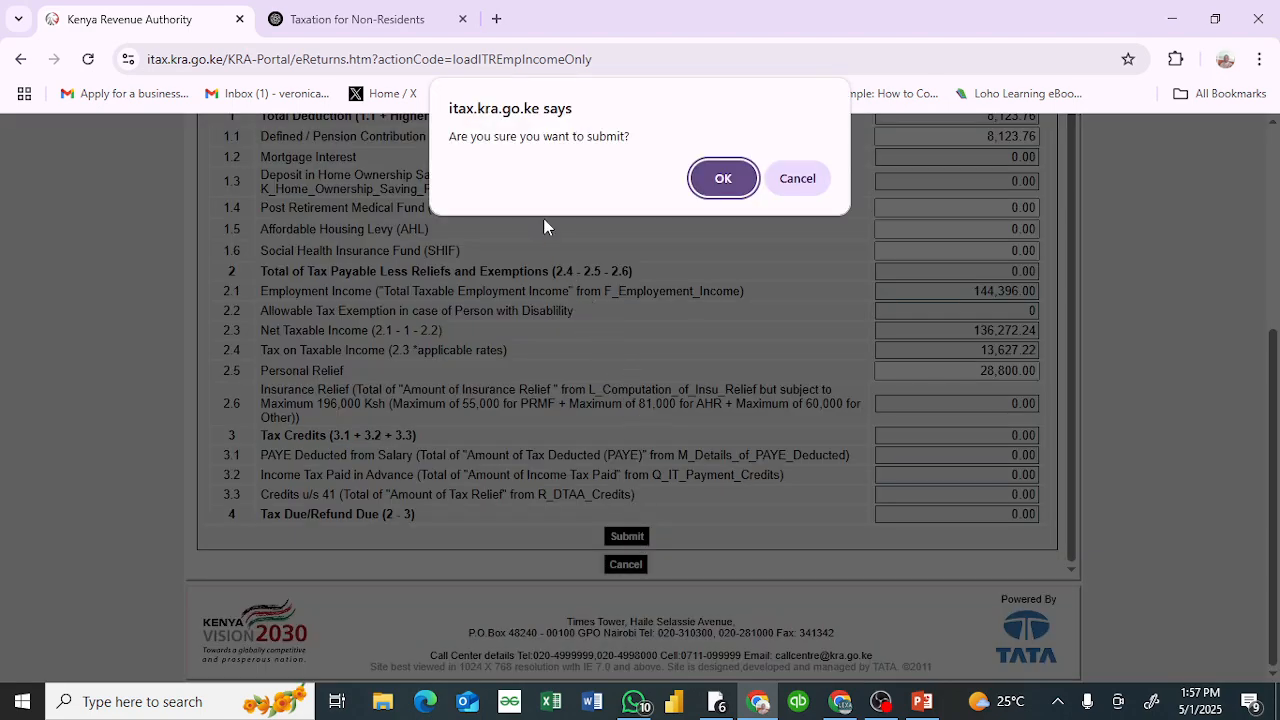
click(724, 179)
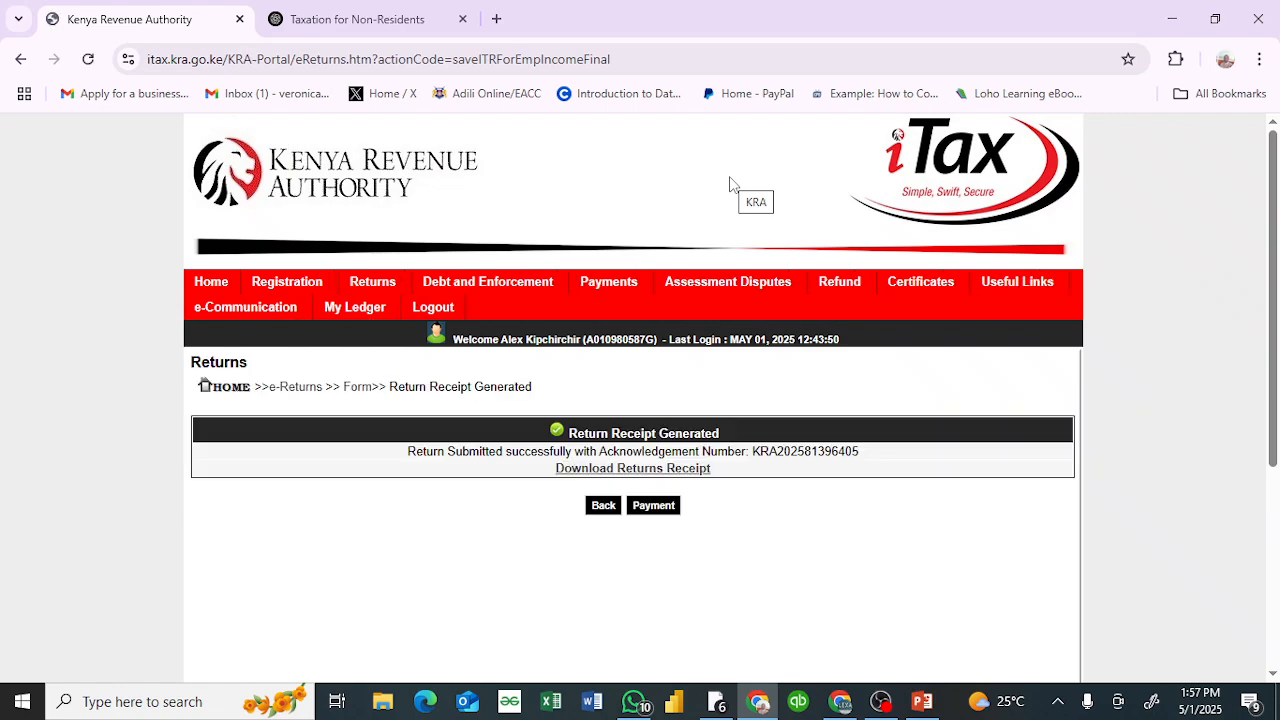
Step: Download and open the e-Return acknowledgment receipt, dismissing the iTax survey
click(664, 469)
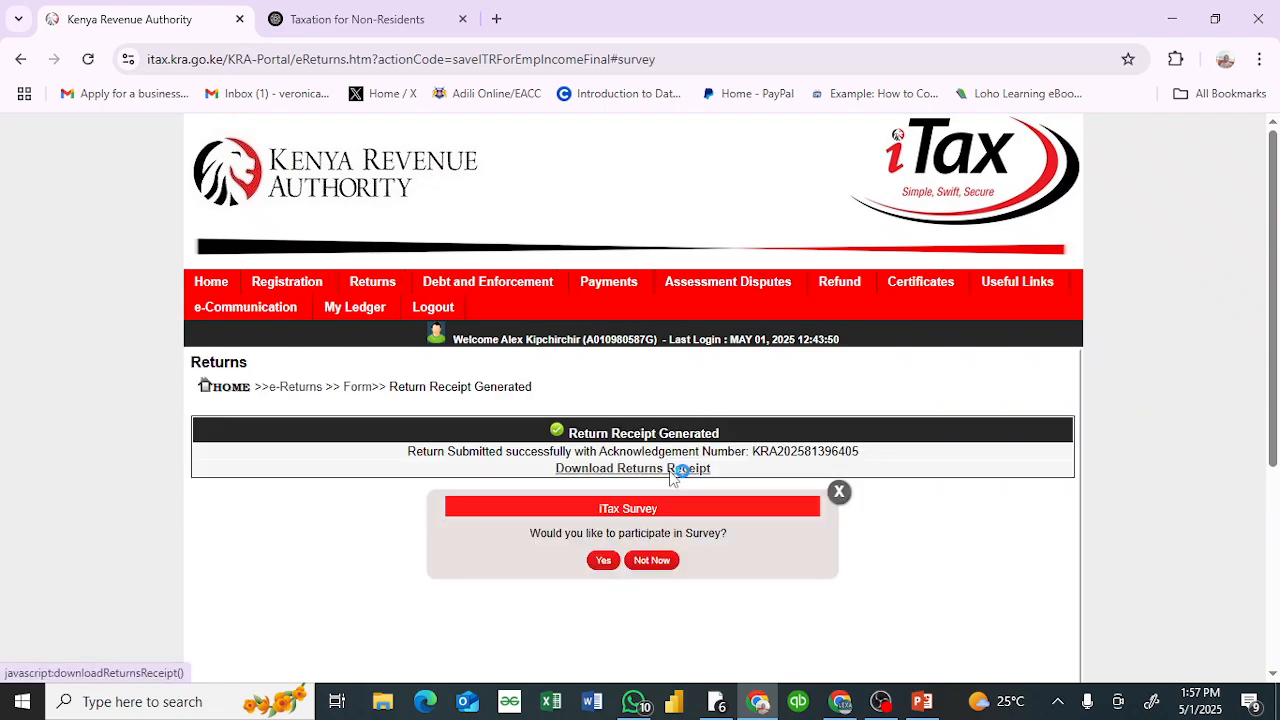
click(843, 496)
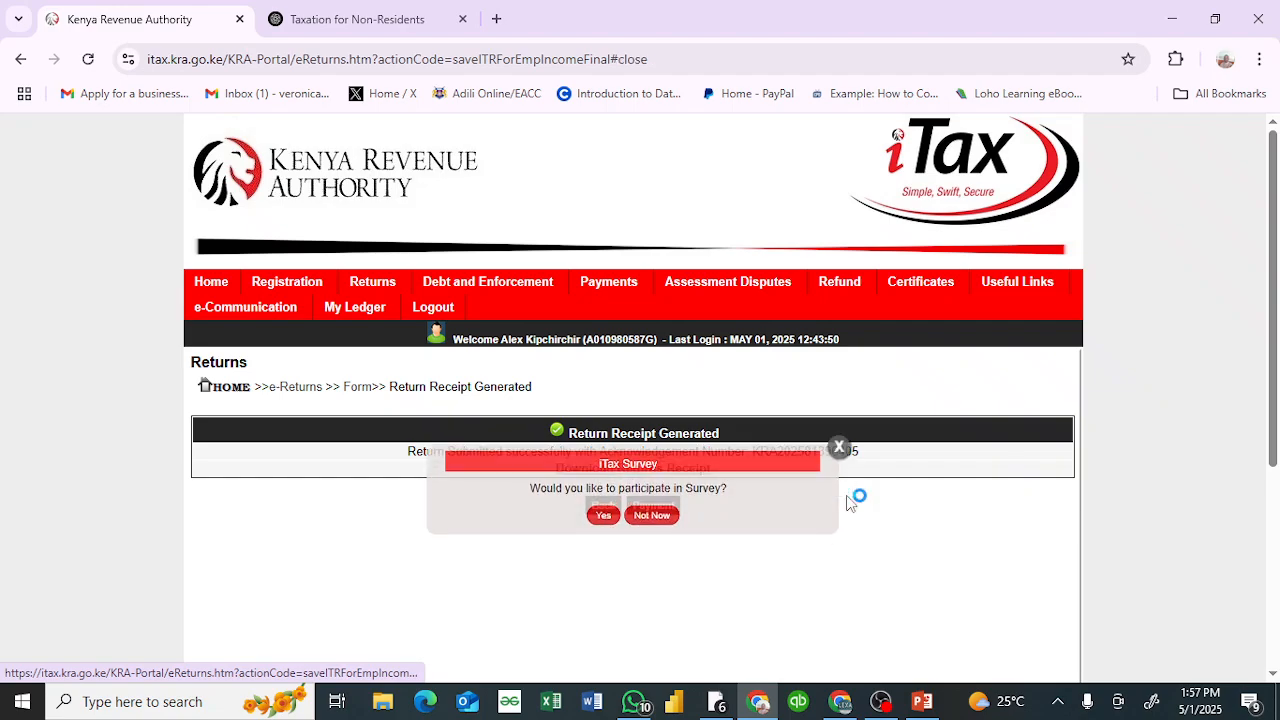
click(612, 469)
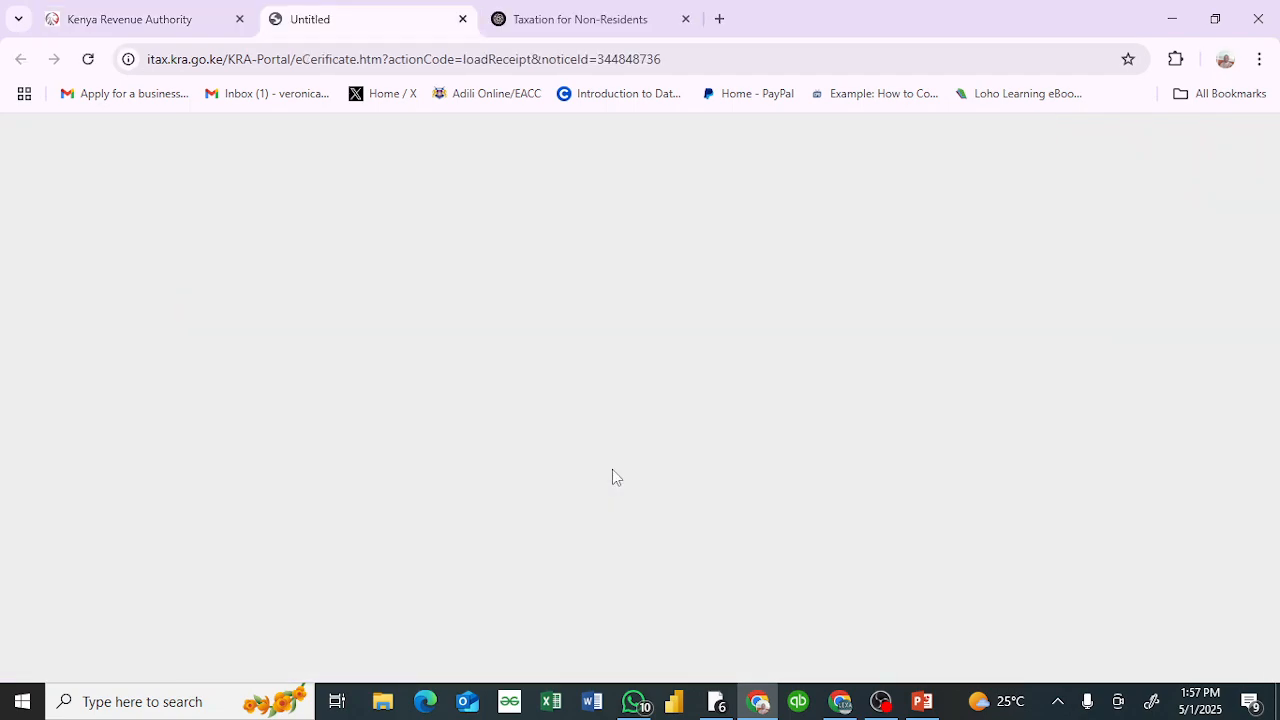
scroll(556, 412, up, 4)
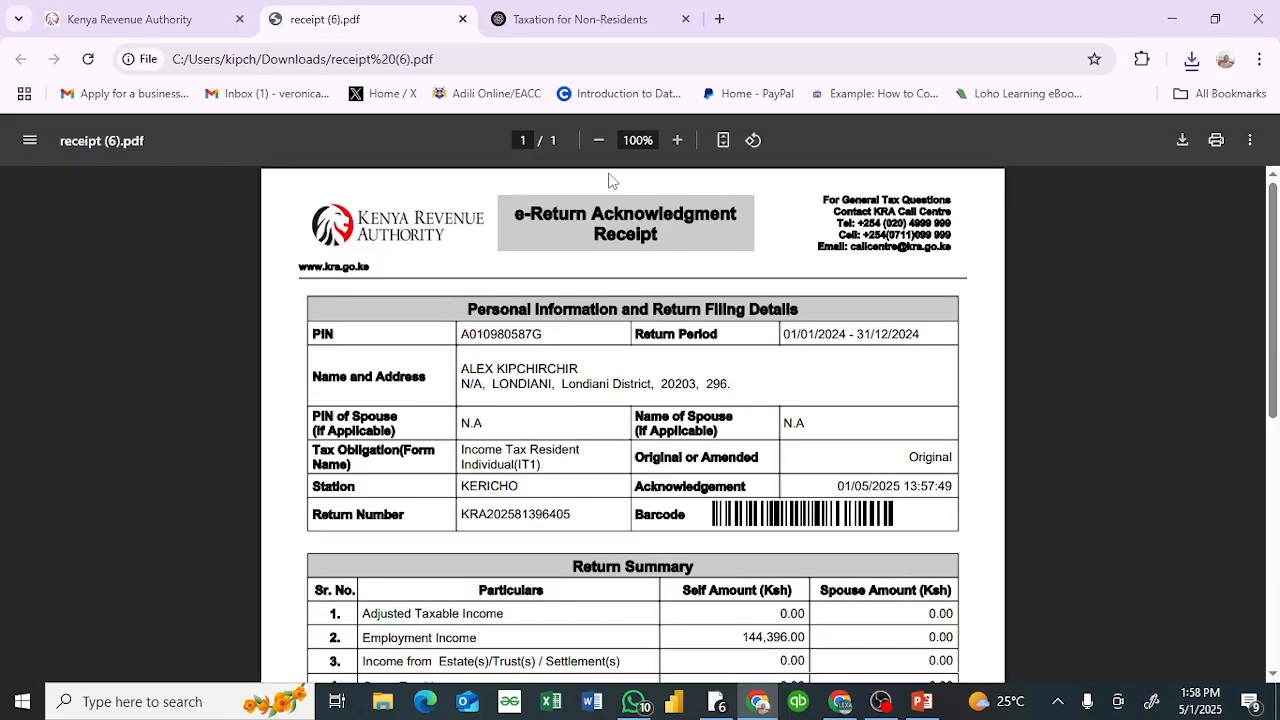
mouse_move(873, 703)
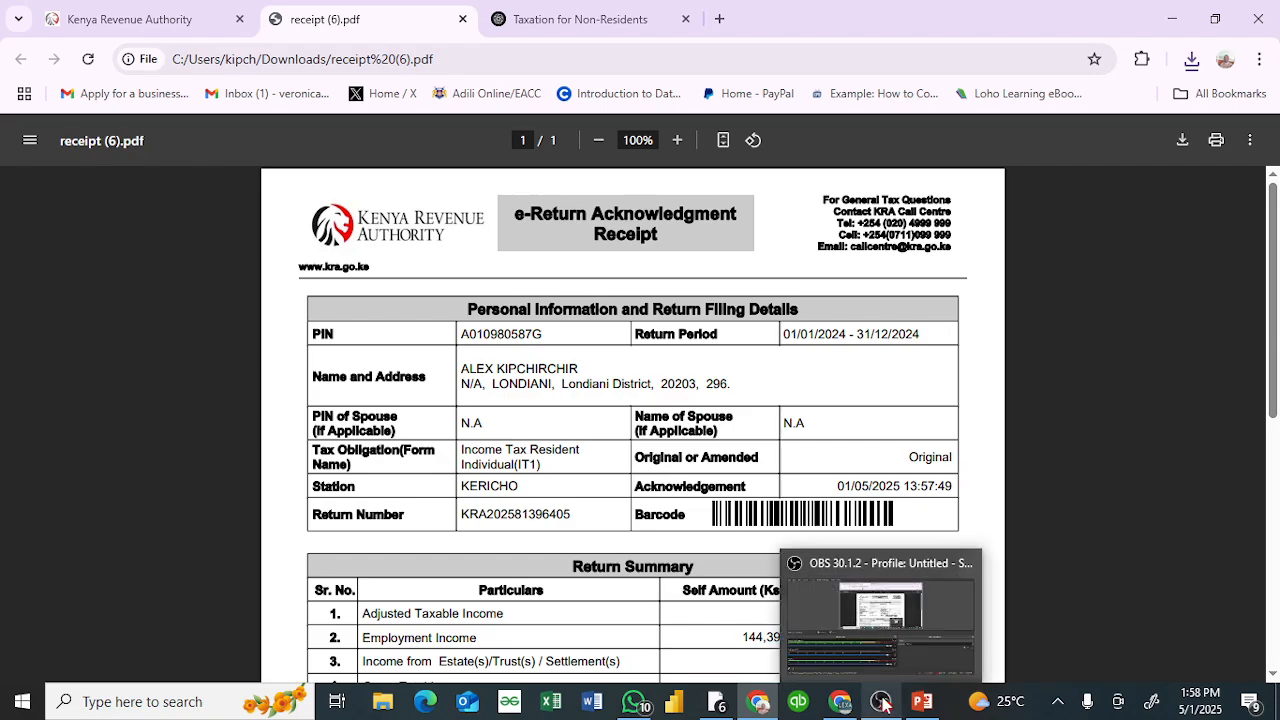
click(875, 631)
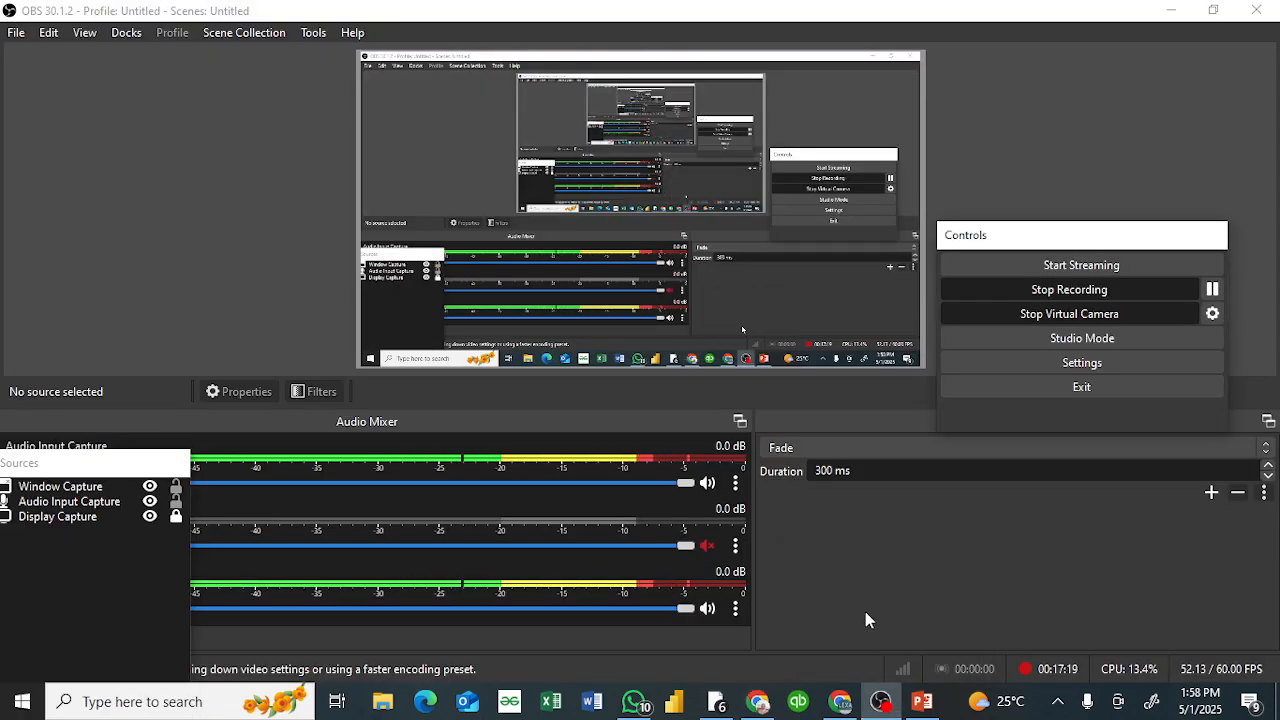
mouse_move(760, 703)
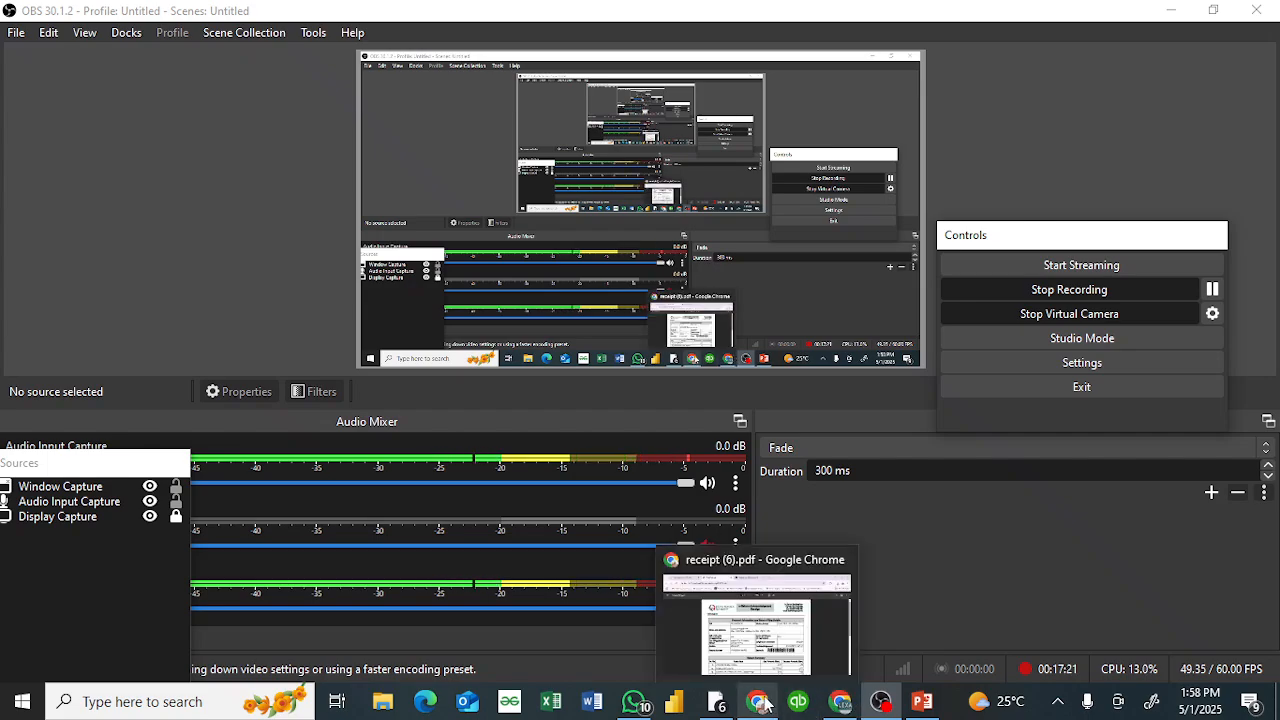
click(762, 632)
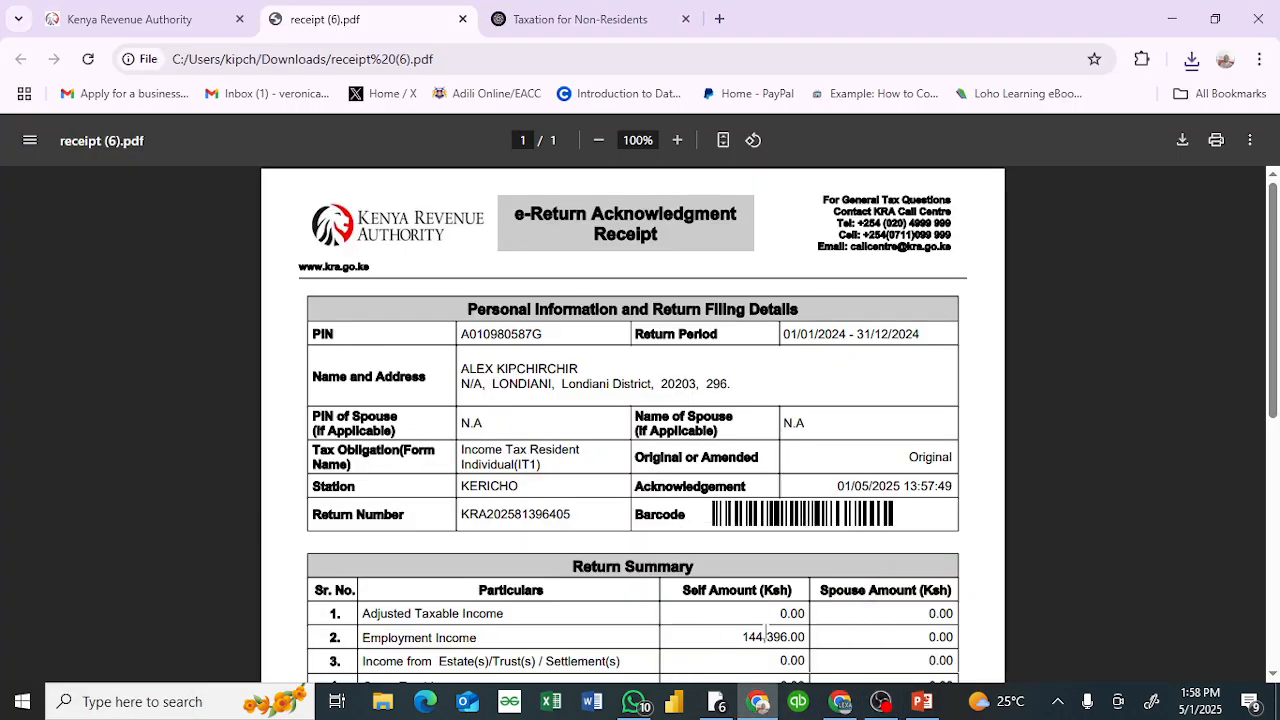
mouse_move(845, 701)
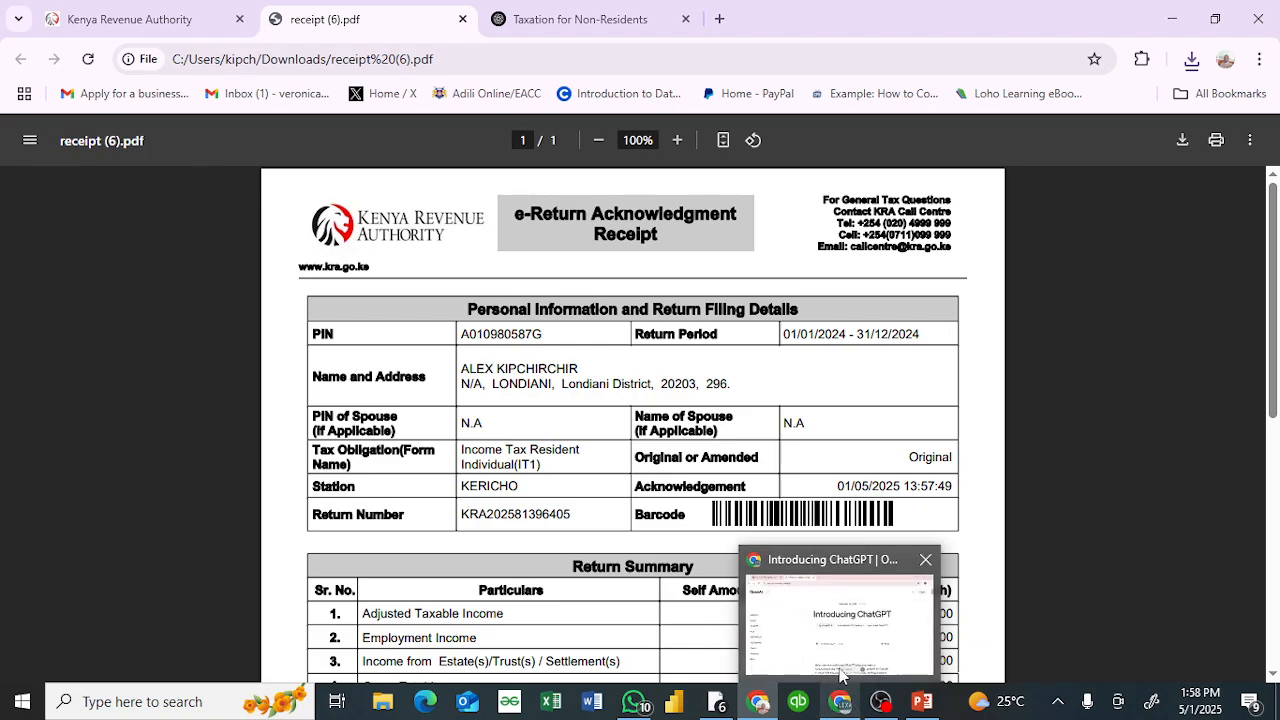
click(832, 630)
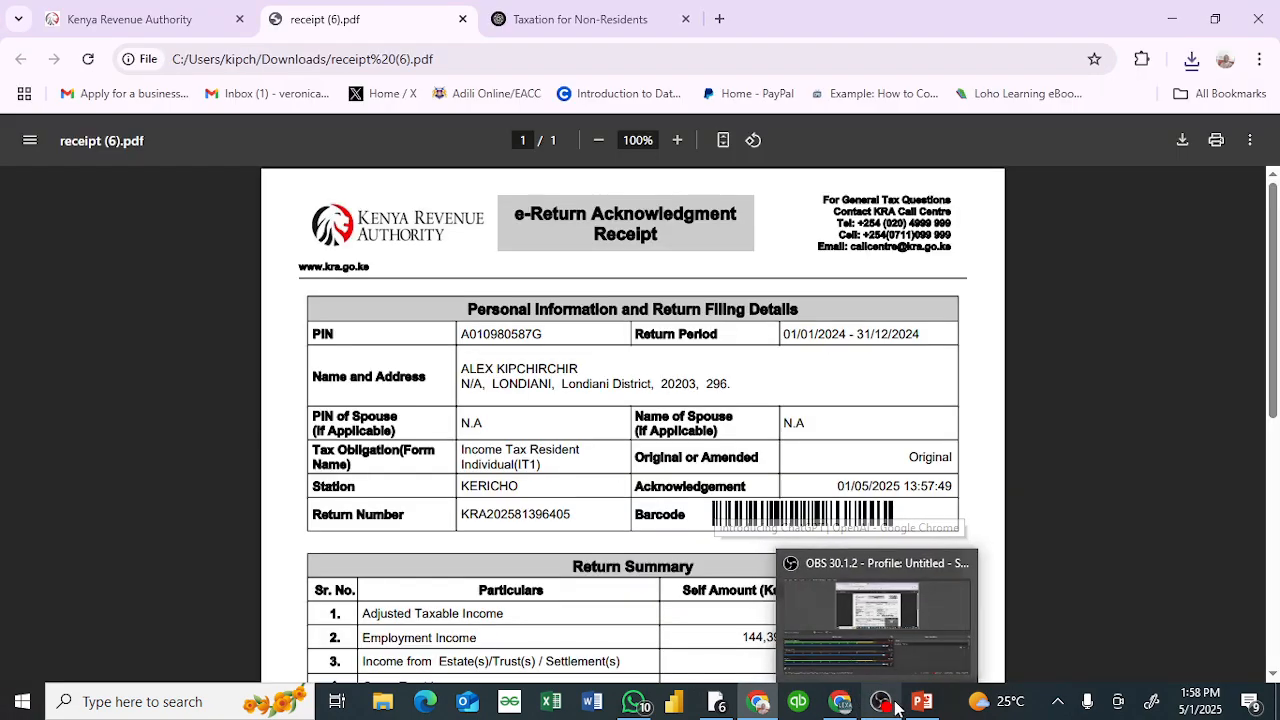
Step: Switch to the INDIVIDUAL INCOME TAX presentation in PowerPoint
mouse_move(922, 701)
click(920, 658)
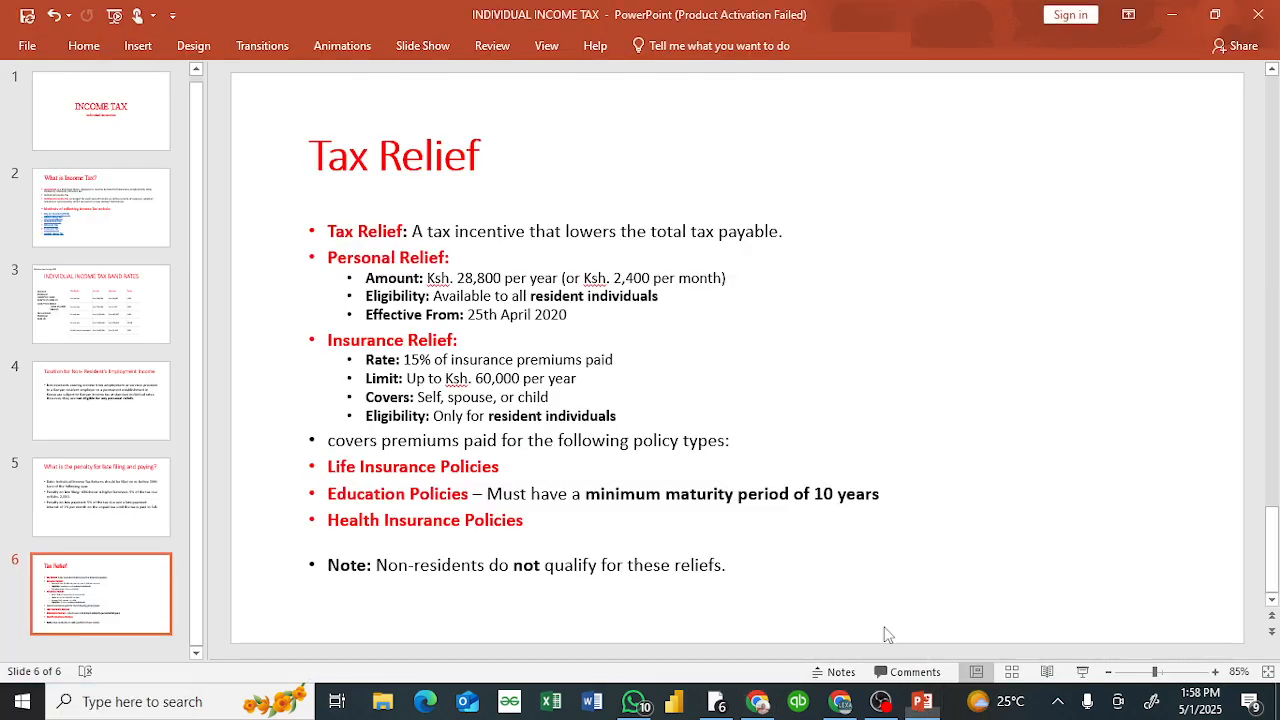